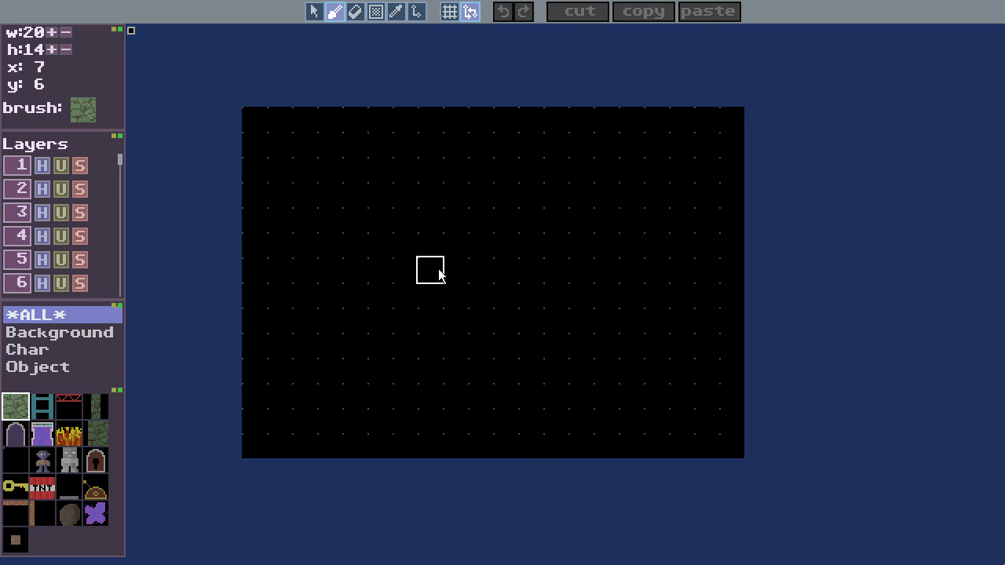
Paint freehand brush strokes of stone, key and character tiles across the map's lower-left area.
mouse_move(119, 160)
left_mouse_down()
mouse_move(122, 270)
mouse_move(124, 170)
left_mouse_up()
mouse_move(304, 267)
left_mouse_down()
mouse_move(316, 330)
mouse_move(429, 347)
left_mouse_up()
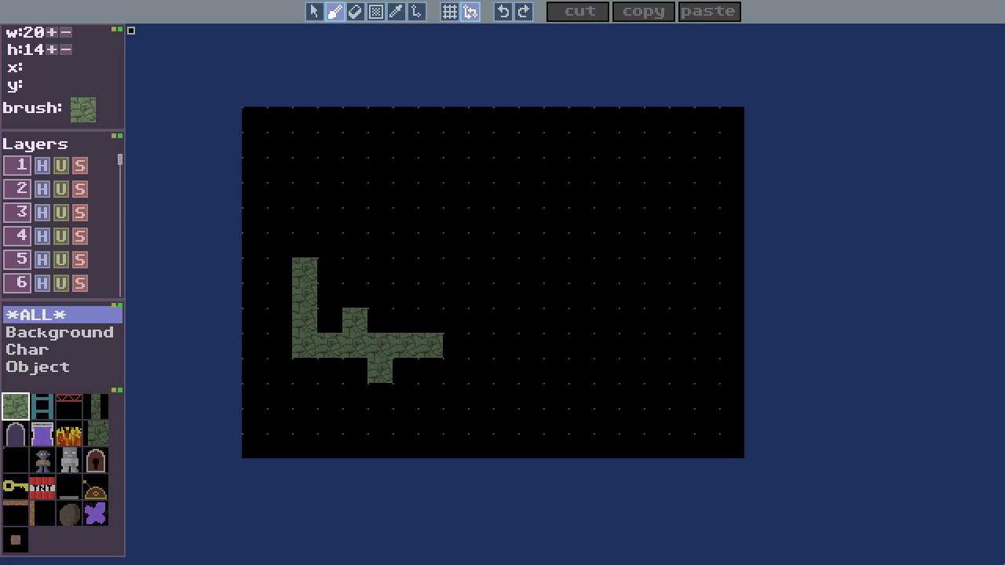
left_click(16, 487)
left_click_drag(332, 366, 438, 280)
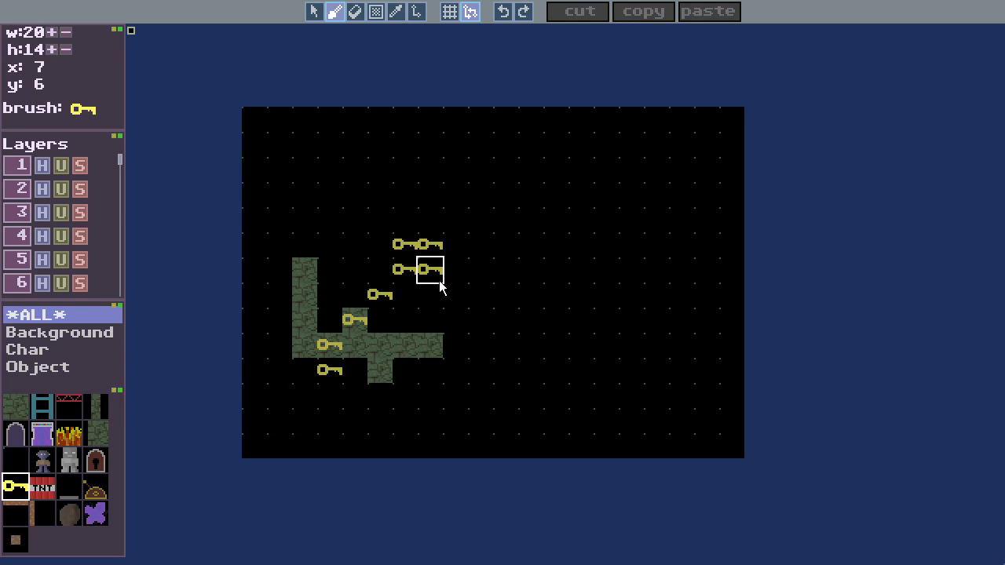
left_click(43, 459)
mouse_move(329, 295)
left_mouse_down()
mouse_move(335, 332)
mouse_move(436, 351)
left_mouse_up()
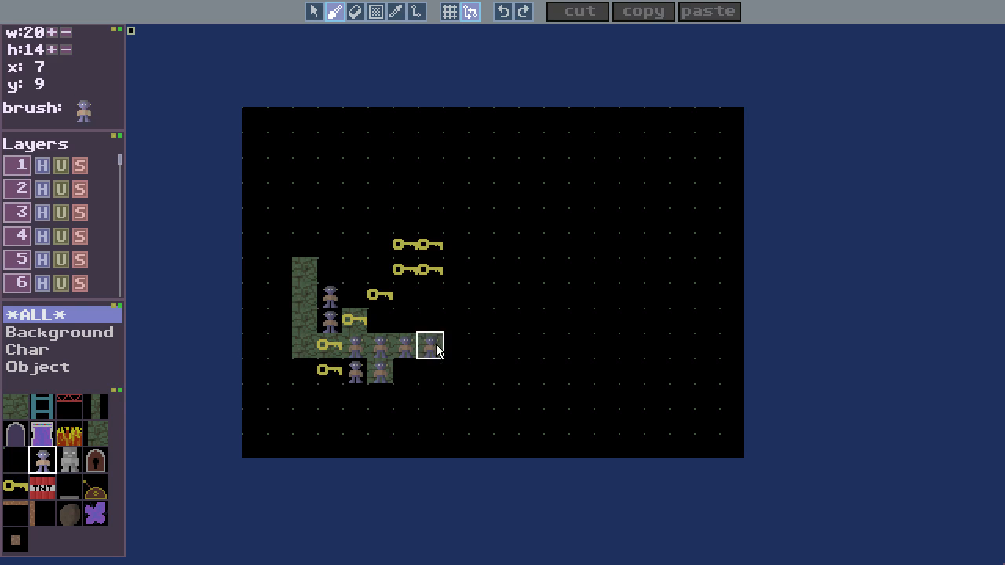
Fill a 6 by 4 tile rectangle with characters in the map's upper-left corner and erase it again.
left_click(379, 17)
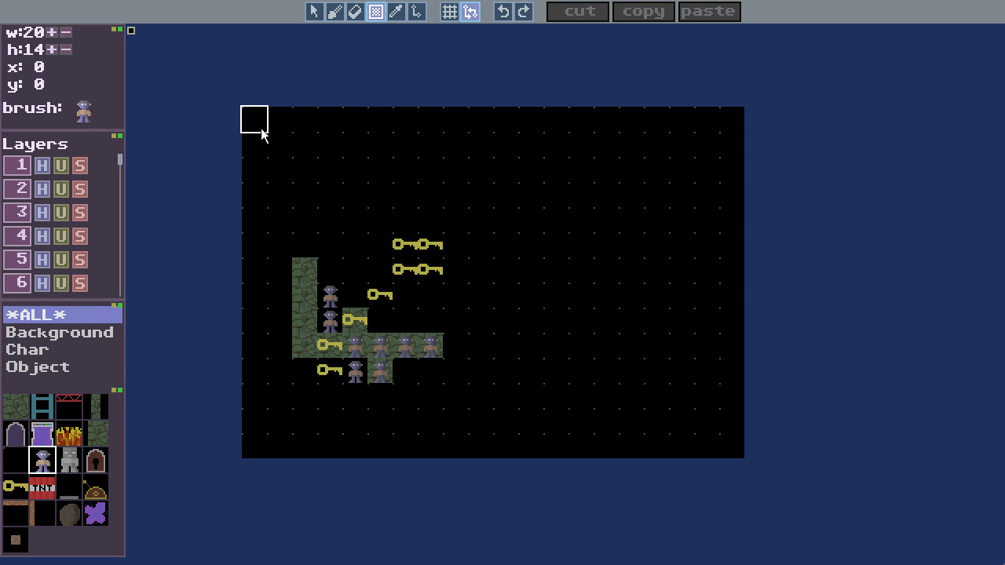
left_click_drag(259, 124, 385, 206)
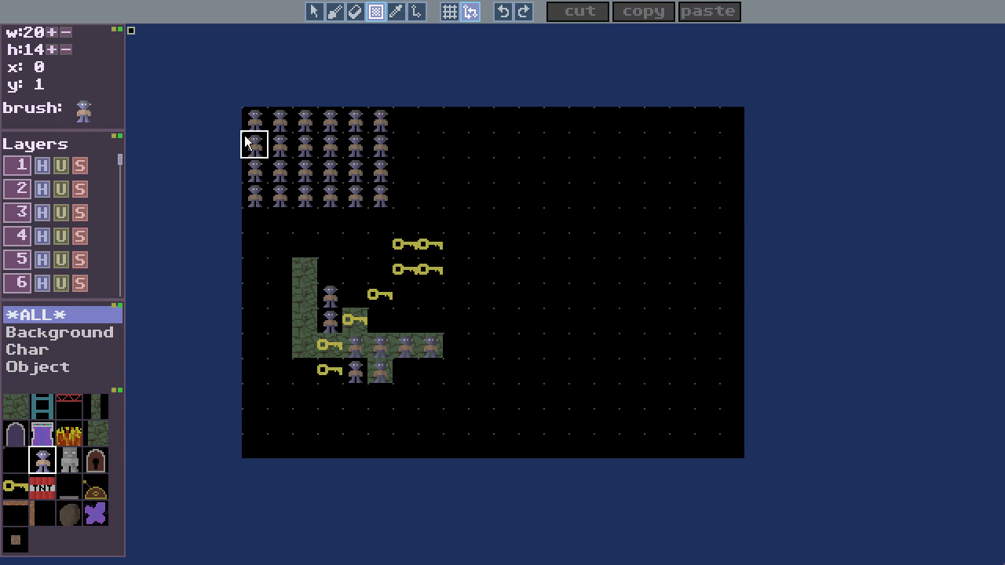
right_click_drag(254, 119, 376, 205)
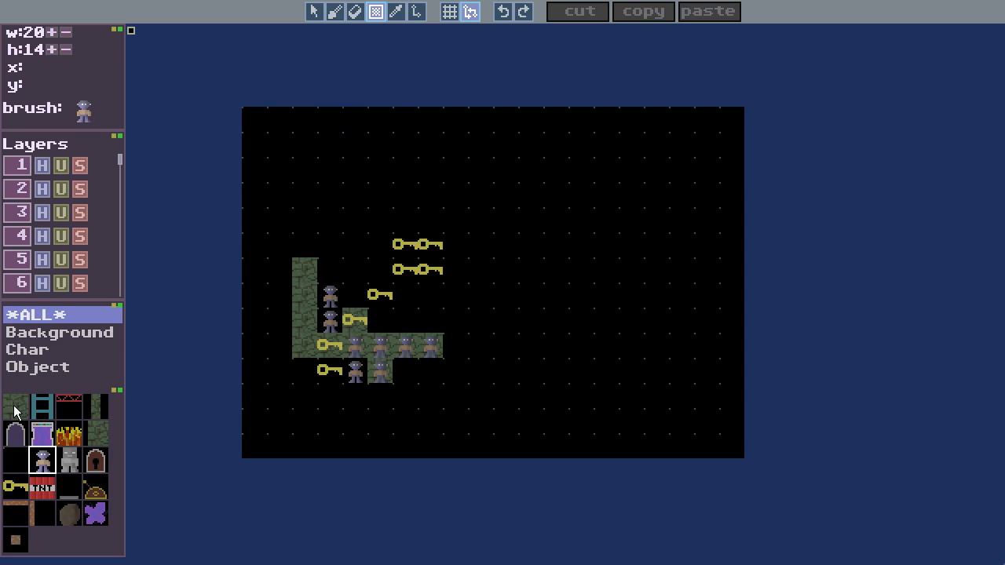
Build a one-tile-thick stone border around the map by rectangle-filling it with stone and clearing the stone inside.
left_click(16, 407)
left_click_drag(262, 119, 730, 452)
mouse_move(278, 144)
right_mouse_down()
mouse_move(641, 402)
mouse_move(702, 427)
right_mouse_up()
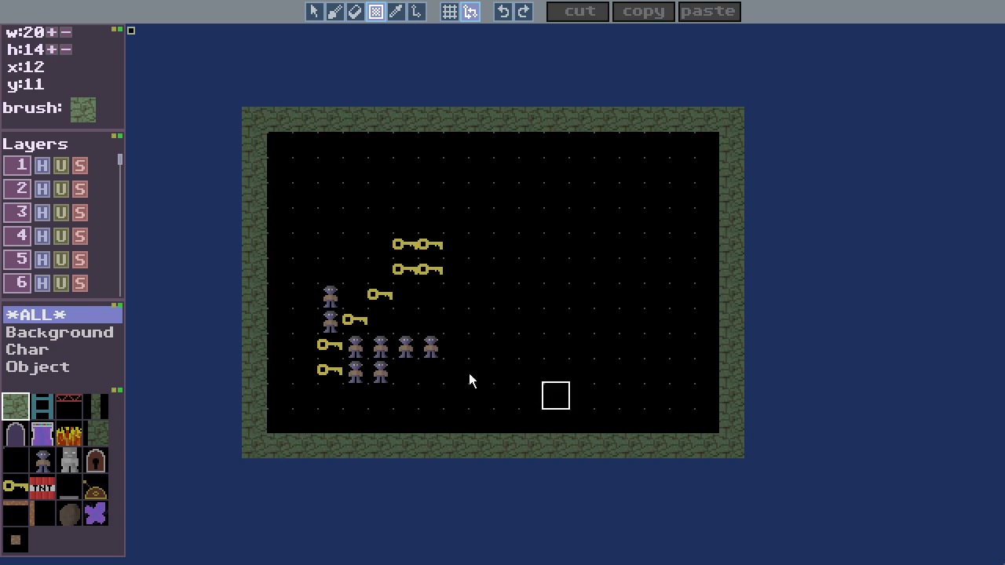
Erase the character tiles scattered among the keys.
left_click(44, 460)
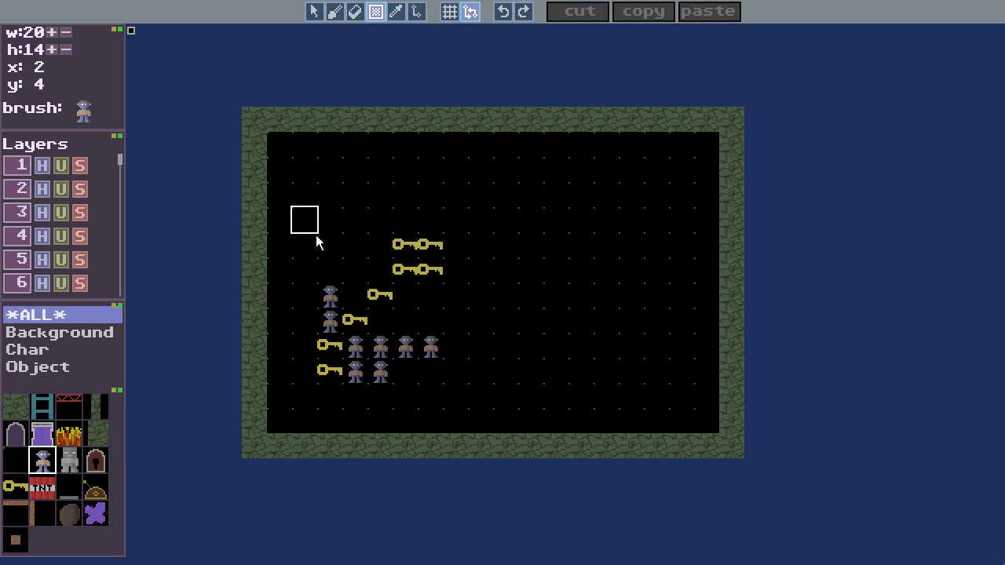
left_click_drag(323, 292, 306, 279)
right_click_drag(306, 285, 306, 285)
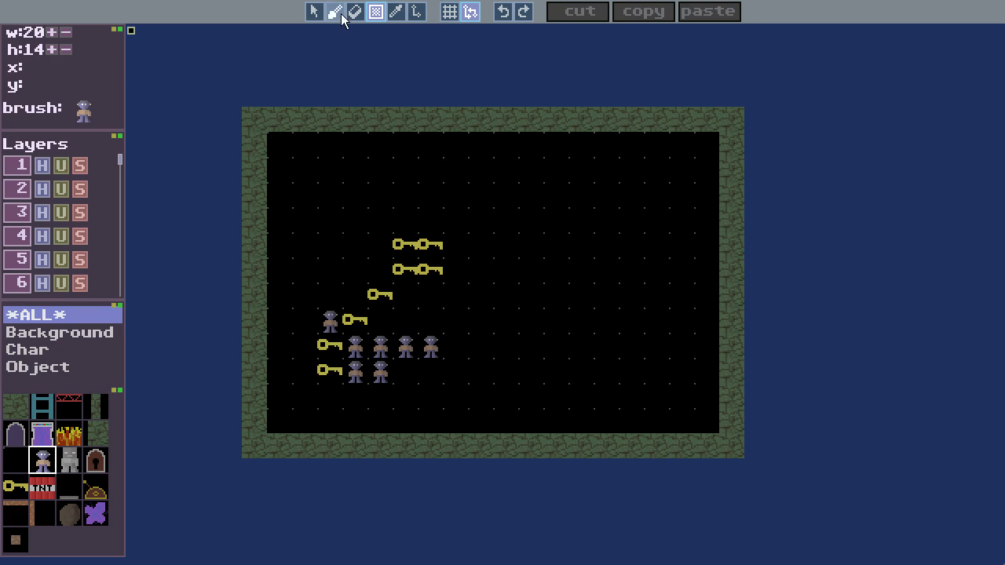
left_click(341, 13)
right_click(331, 321)
mouse_move(361, 347)
right_mouse_down()
mouse_move(395, 362)
mouse_move(356, 381)
right_mouse_up()
Place a single character, move it onto the key at x 7, y 6, and add a stone tile to that cell.
left_click(577, 323)
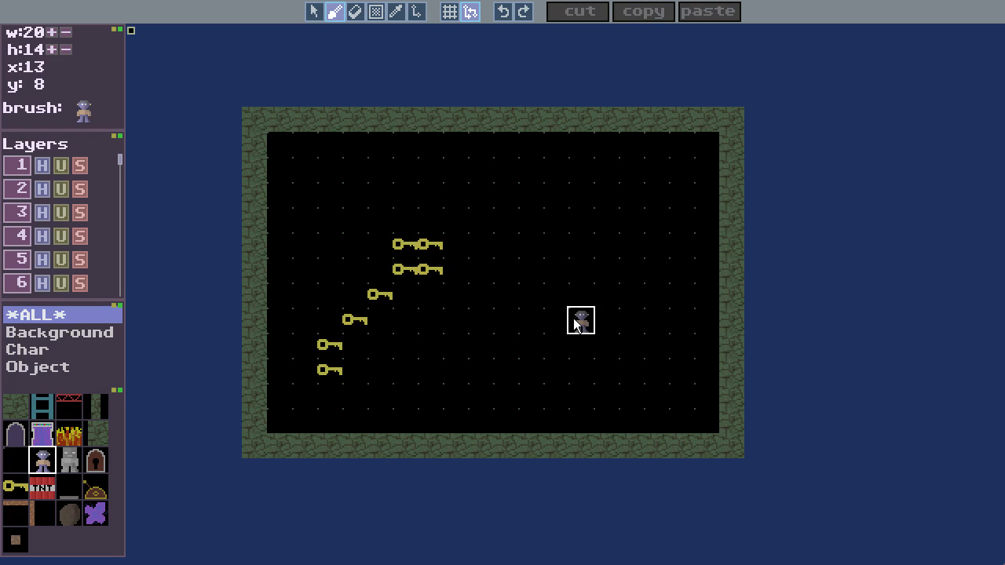
mouse_move(578, 323)
left_mouse_down()
mouse_move(579, 246)
mouse_move(480, 196)
left_mouse_up()
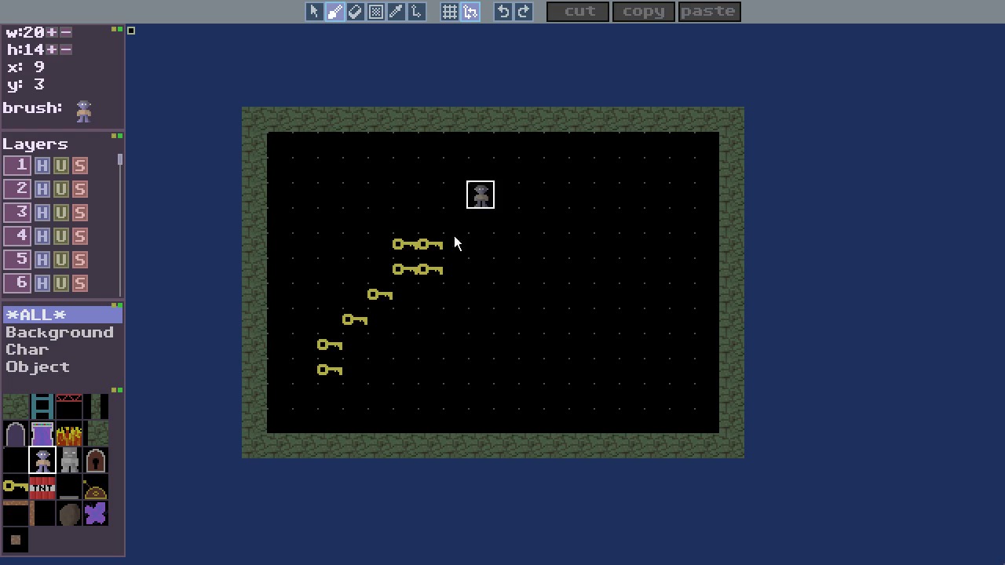
left_click_drag(455, 243, 440, 274)
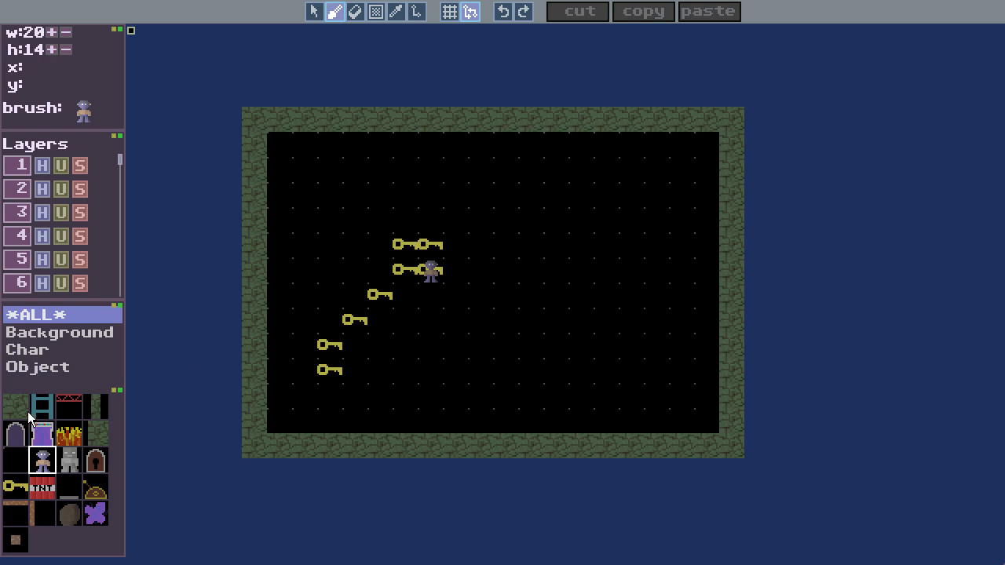
left_click(28, 411)
left_click(437, 274)
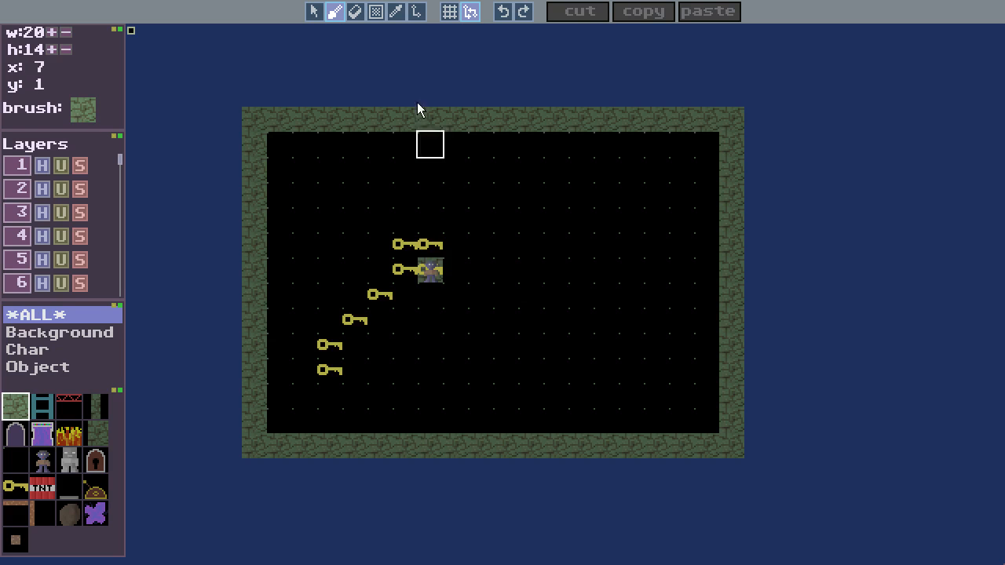
Sample a key with the eyedropper and cycle through the stacked tiles at x 7, y 6, ending on stone.
left_click(396, 12)
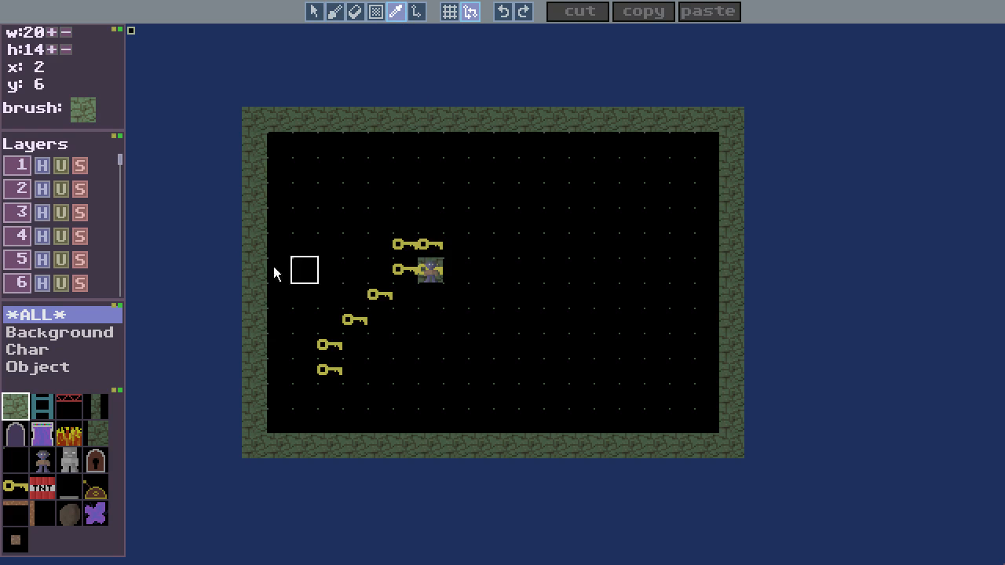
left_click(358, 322)
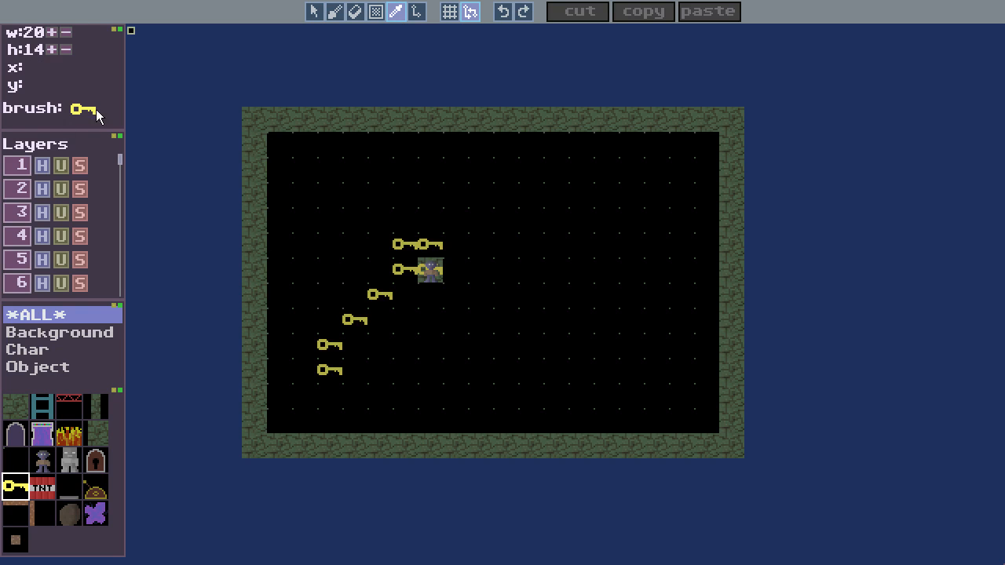
left_click(430, 274)
left_click(431, 274)
left_click(431, 273)
left_click(431, 273)
left_click(431, 273)
left_click(431, 273)
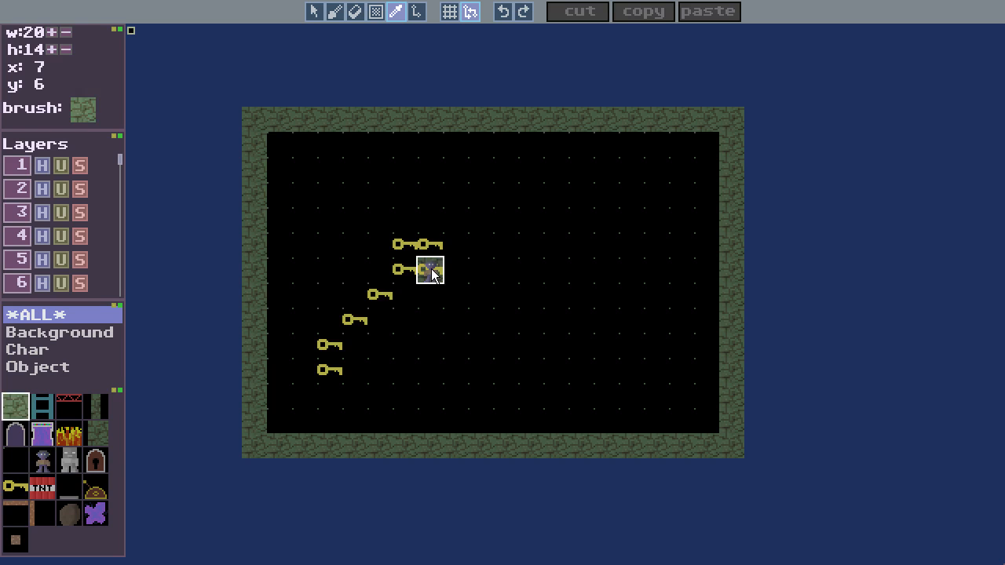
left_click(431, 269)
left_click(430, 269)
left_click(431, 269)
Select the key at x 5, y 7, and copy the 4 by 3 tile block holding the upper five keys and the character.
left_click(312, 14)
left_click(381, 295)
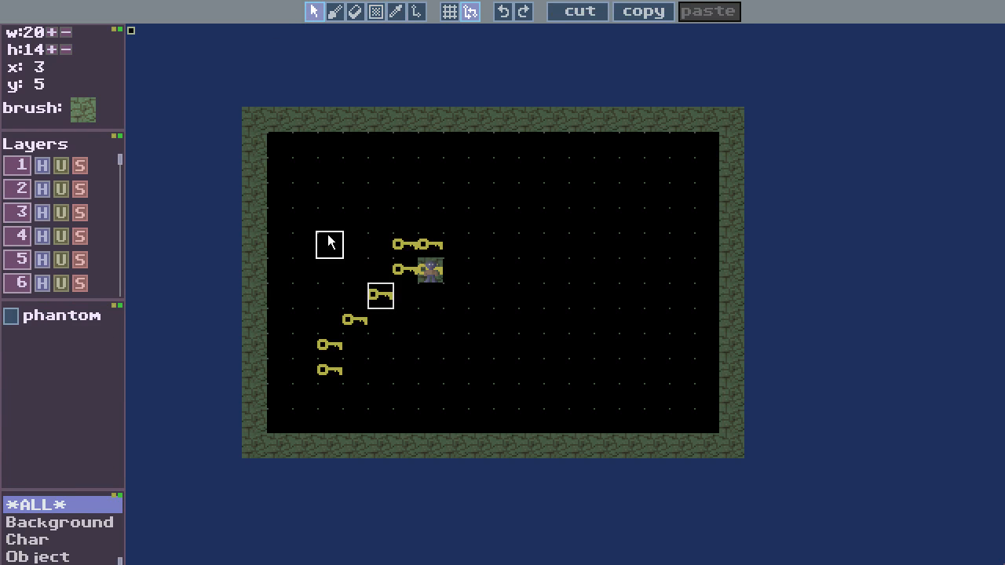
left_click_drag(329, 242, 410, 295)
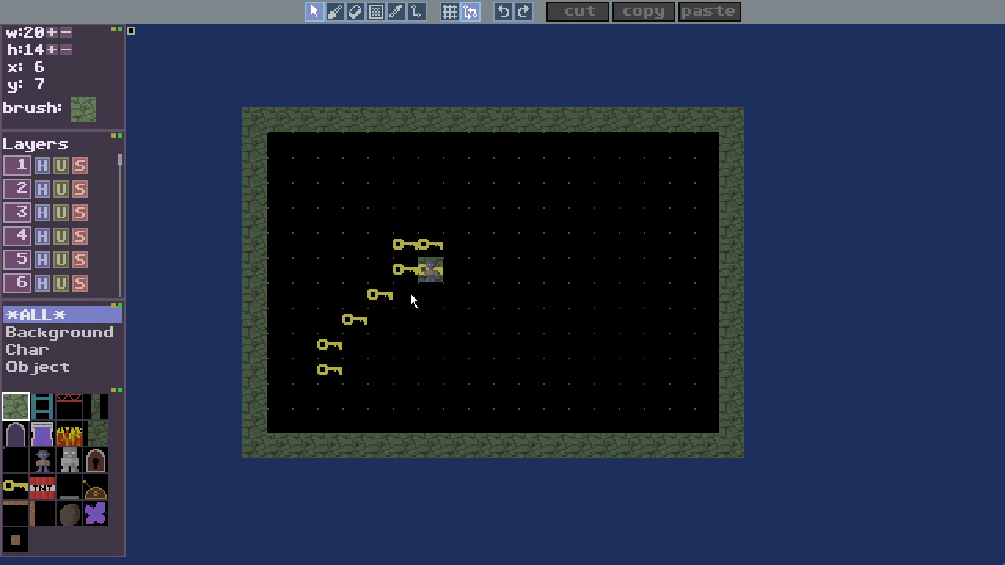
left_click_drag(353, 240, 441, 298)
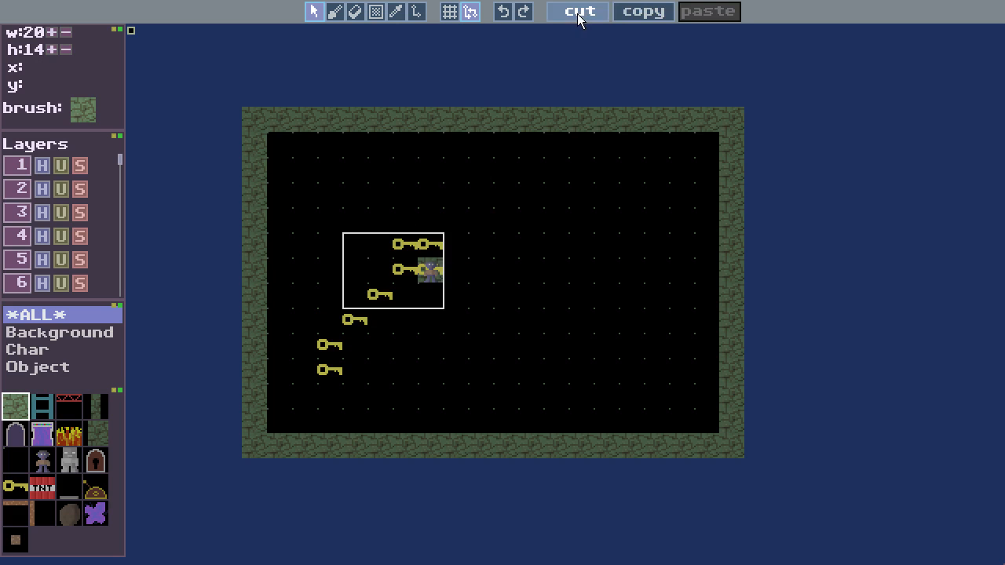
left_click(624, 15)
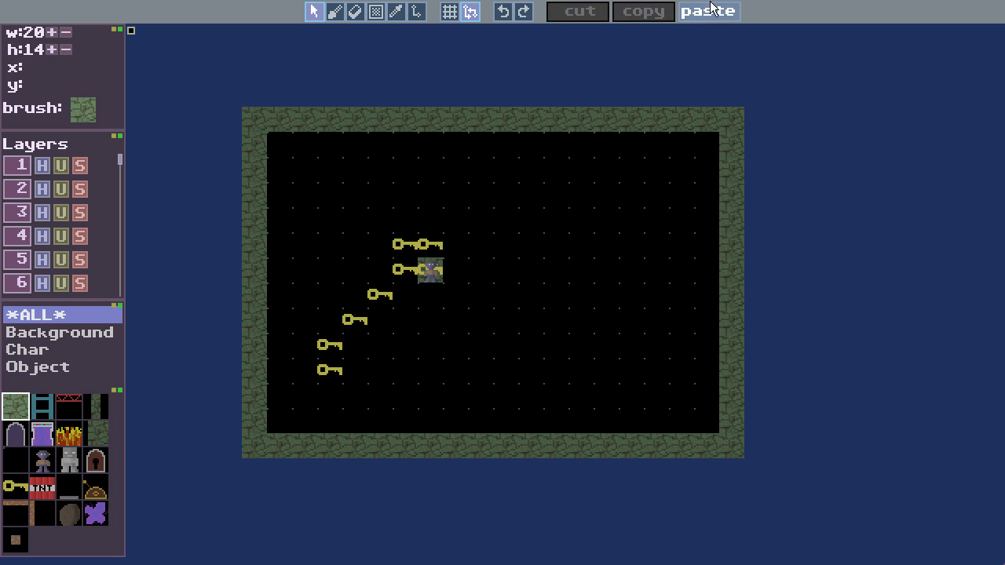
Move the block of five keys and the character four tiles right, and paste the copied block to its left.
left_click_drag(369, 210, 511, 259)
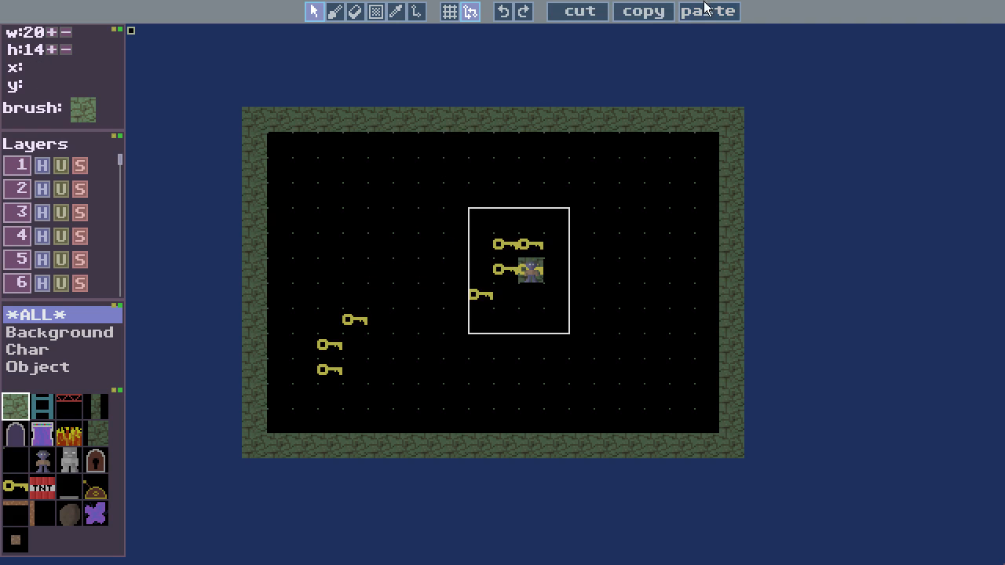
left_click(703, 9)
left_click(421, 256)
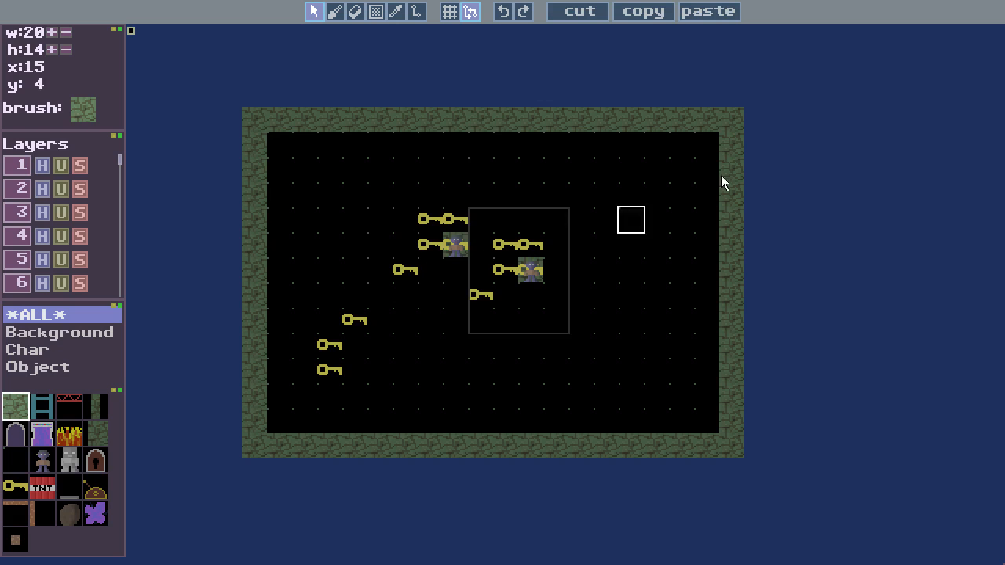
Undo the pasted and moved blocks and the earlier edits, back to before the stone border was made.
left_click(502, 12)
left_click(503, 12)
left_click(503, 12)
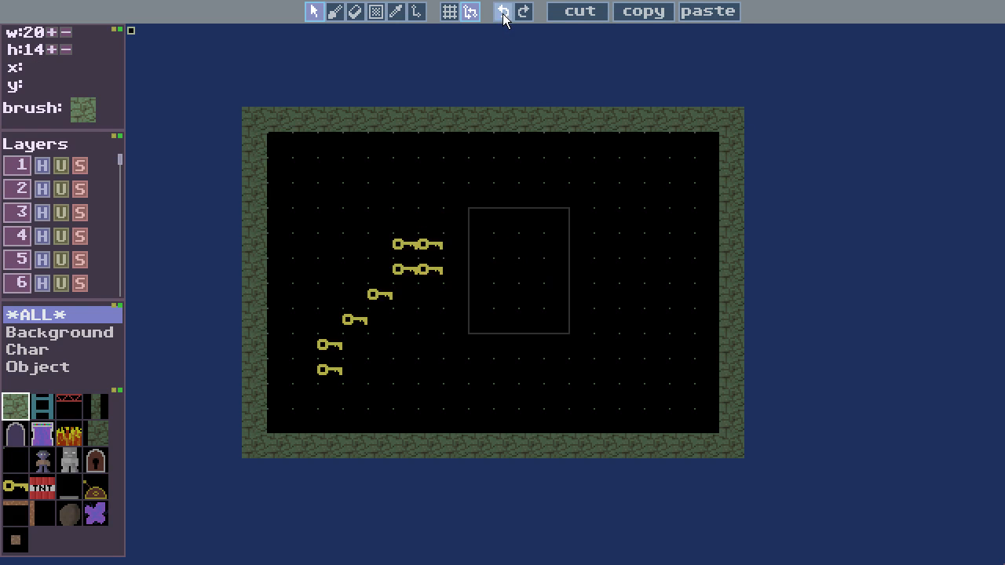
left_click(502, 12)
left_click(503, 13)
left_click(502, 12)
left_click(502, 12)
left_click(502, 13)
left_click(503, 13)
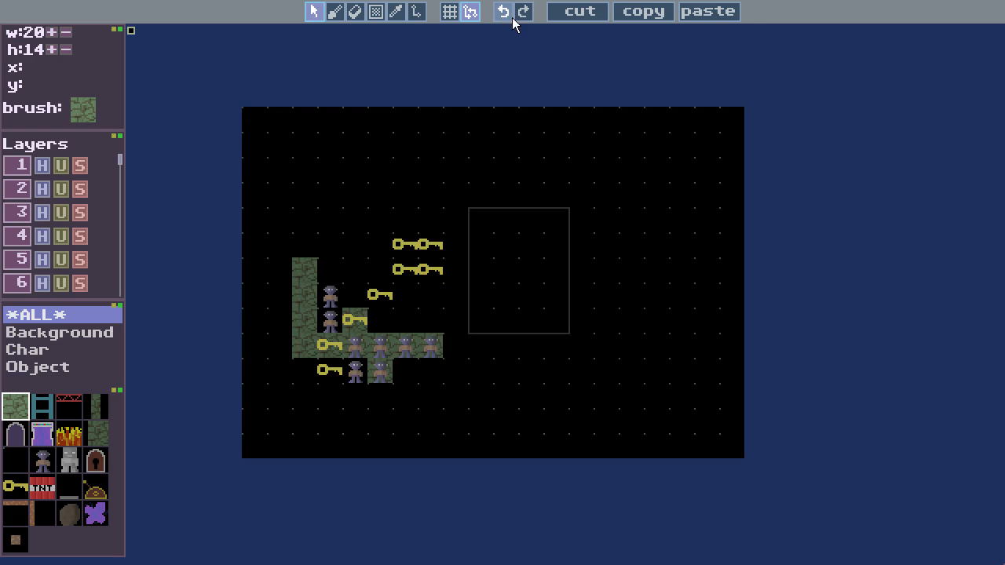
Redo the edits from the stone border through the placing of the character on the key.
left_click(522, 12)
left_click(522, 12)
left_click(523, 12)
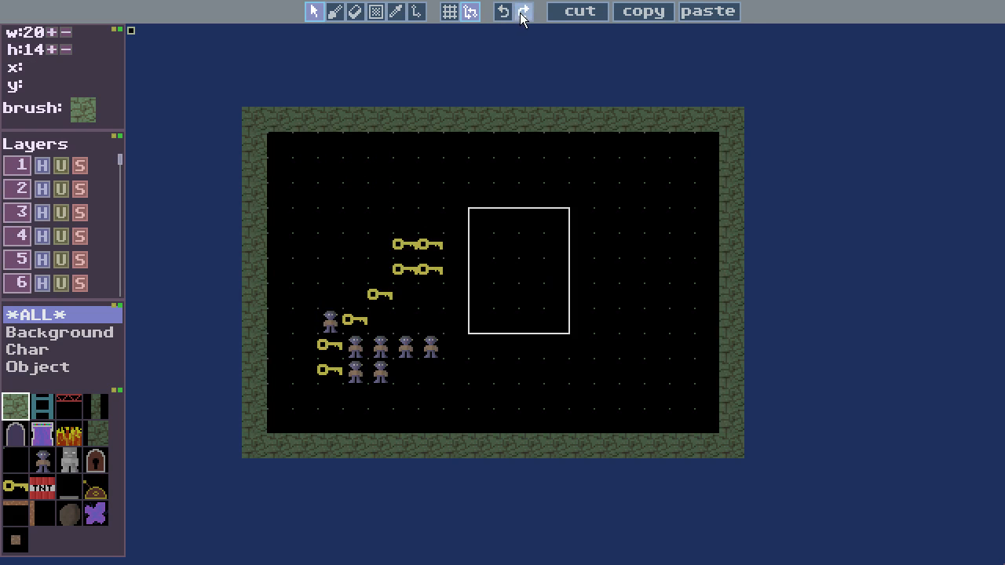
left_click(523, 12)
left_click(523, 12)
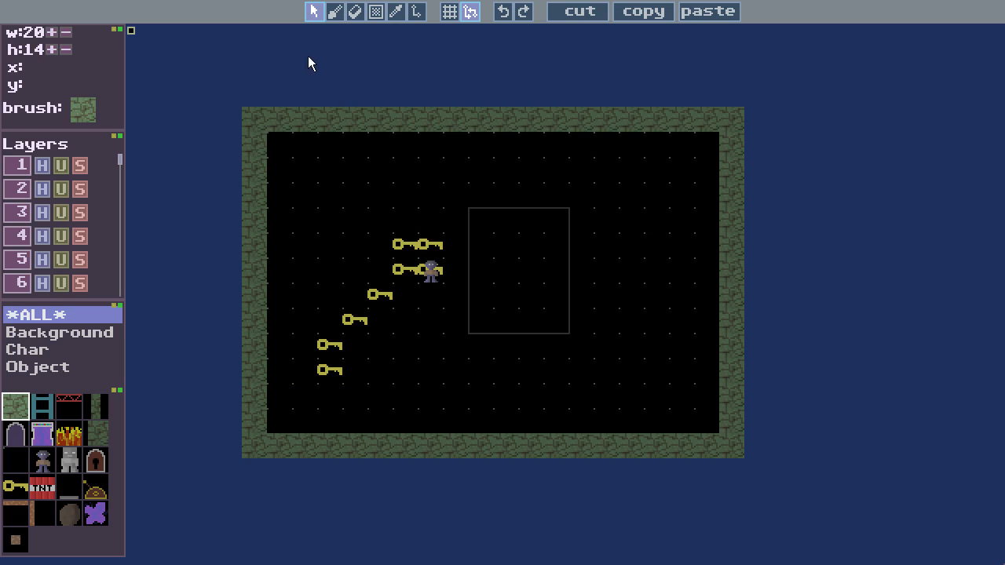
Fill three-tile-high stone ledges in the room's lower corners, five tiles wide on the left and four on the right.
left_click(335, 11)
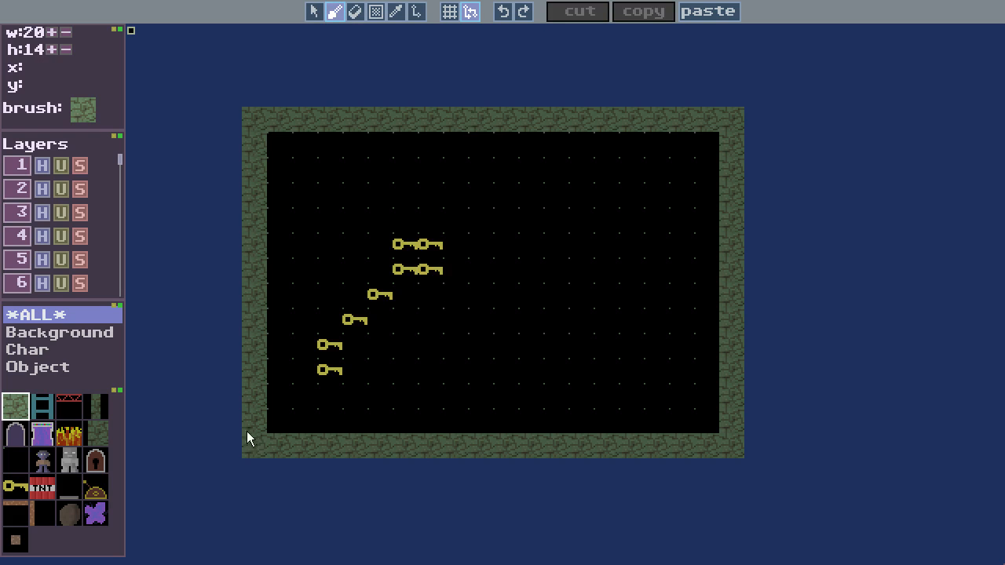
mouse_move(288, 398)
left_mouse_down()
mouse_move(381, 421)
mouse_move(307, 404)
left_mouse_up()
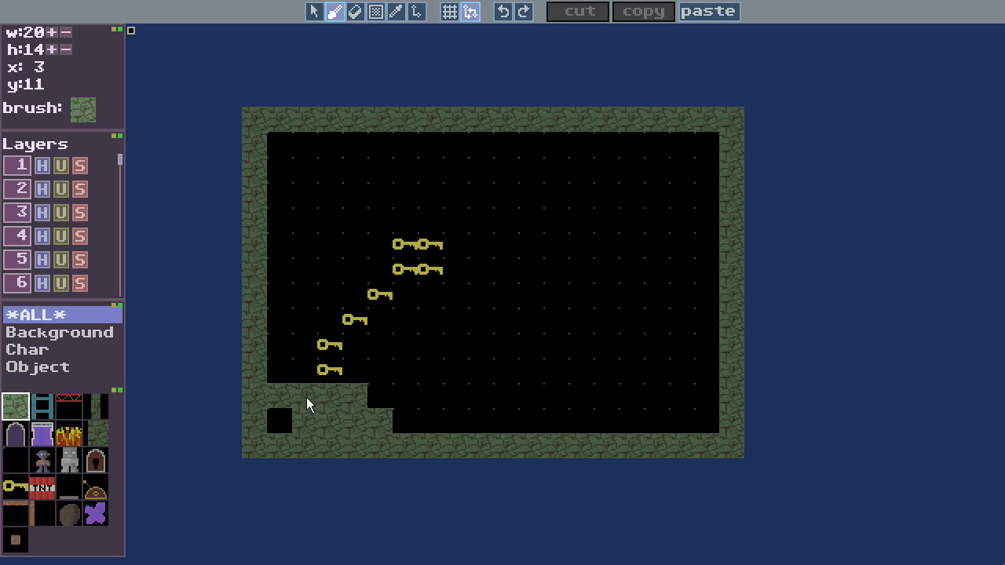
left_click(376, 11)
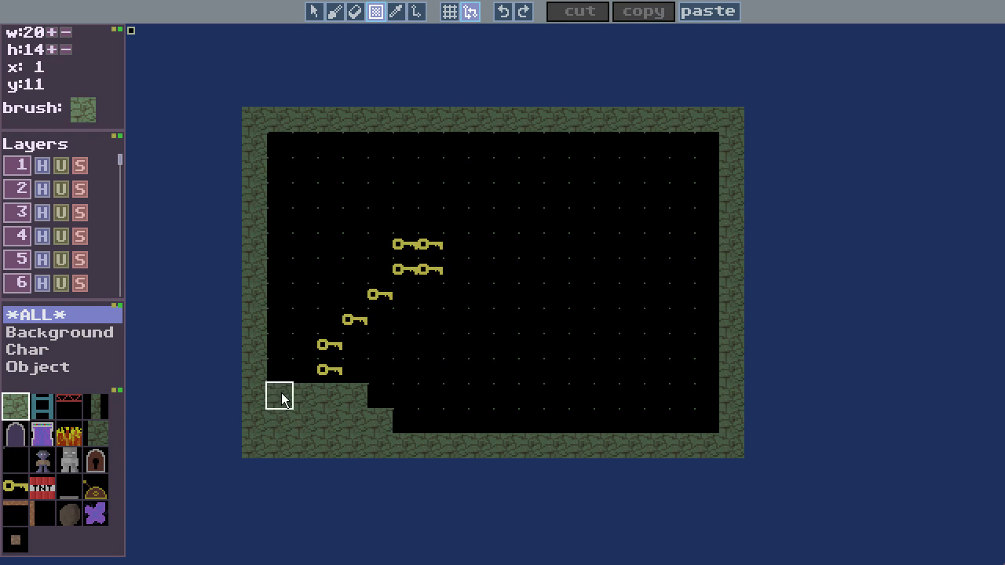
left_click_drag(286, 383, 382, 417)
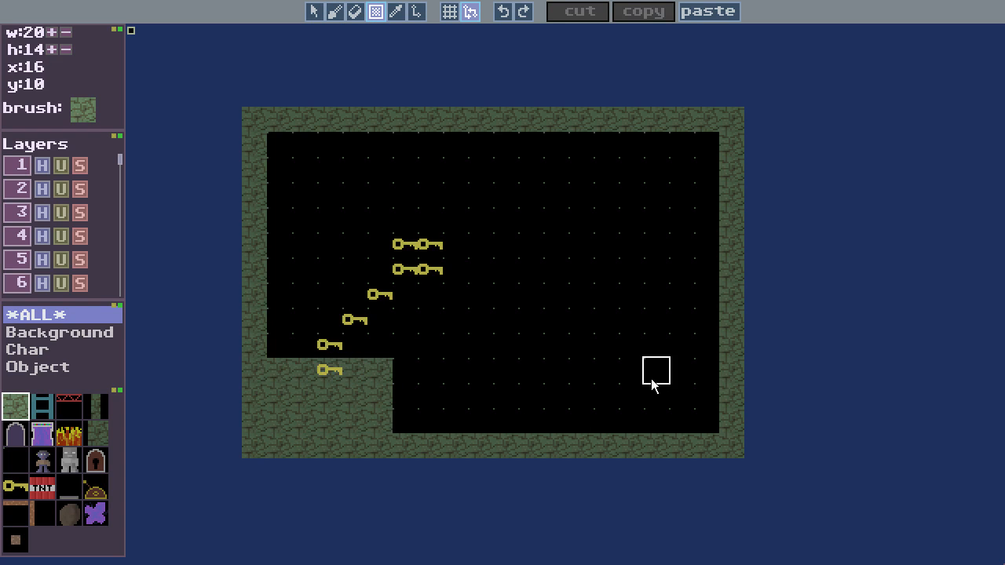
left_click_drag(630, 381, 713, 430)
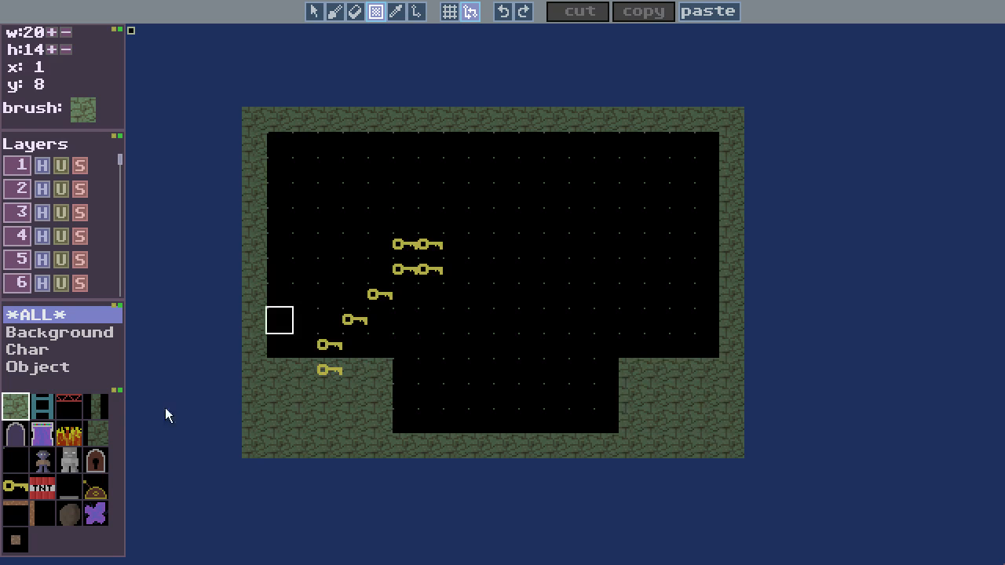
Place a door on the right ledge at x 17, y 9, and the character on the left ledge at x 2, y 9.
left_click(17, 433)
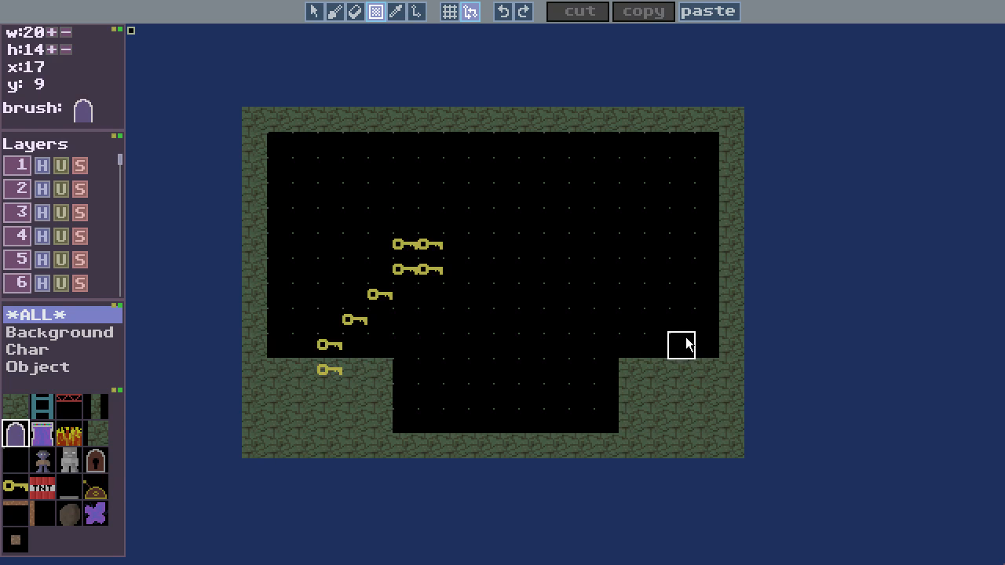
left_click(688, 345)
left_click(39, 459)
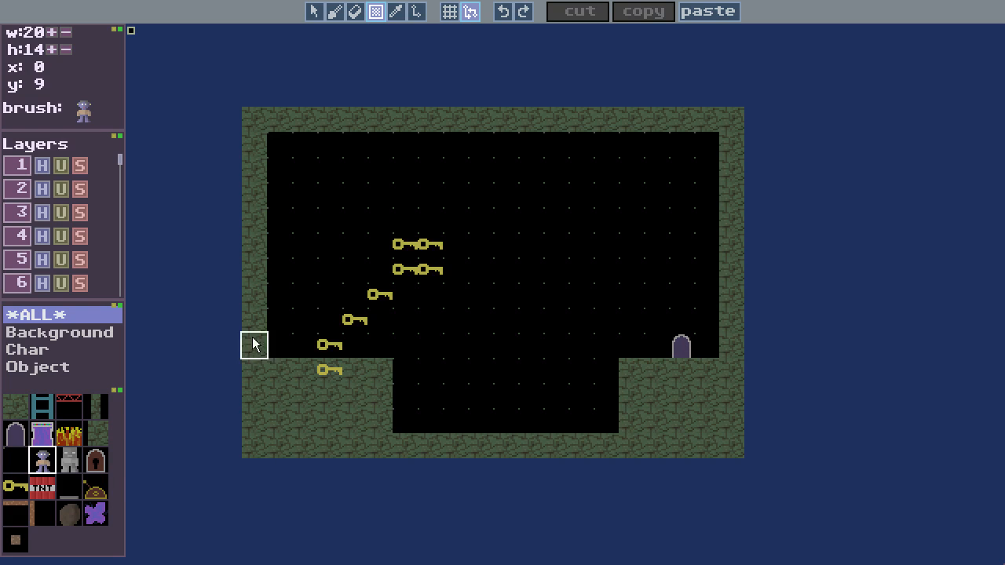
left_click(298, 344)
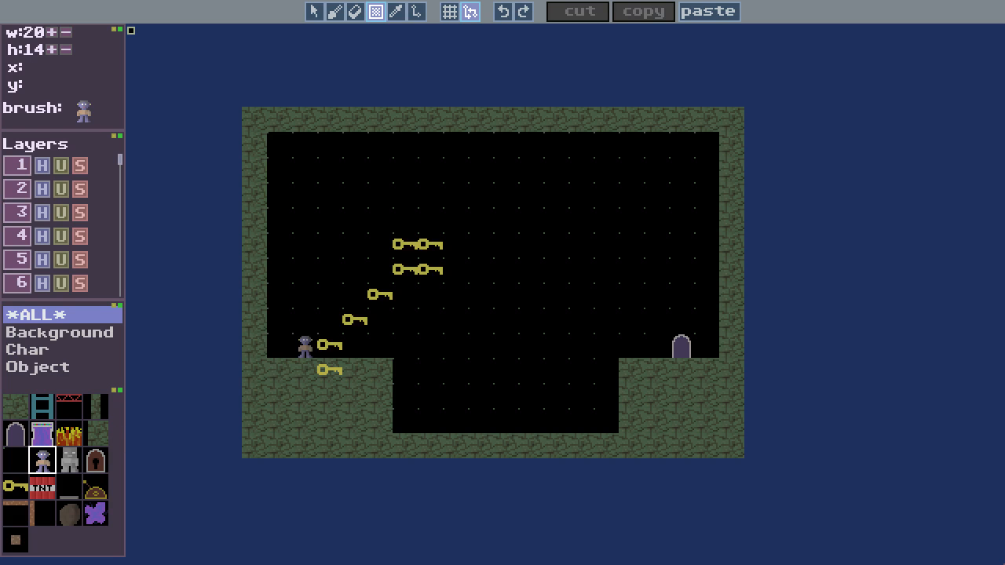
Extend the left stone ledge by two tile columns and place a brown platform beside it at x 8, y 10.
left_click(16, 405)
left_click(405, 372)
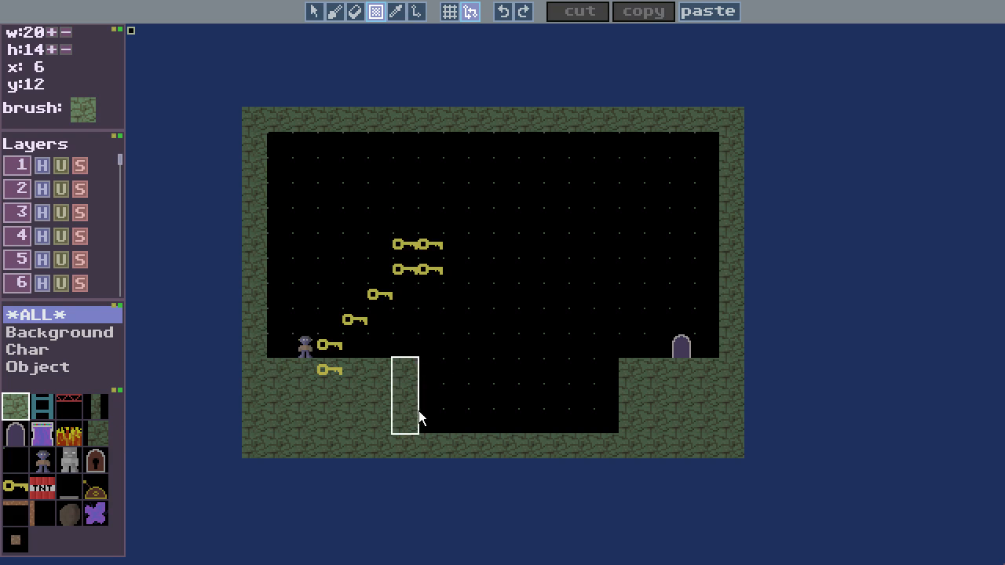
left_click_drag(418, 411, 423, 411)
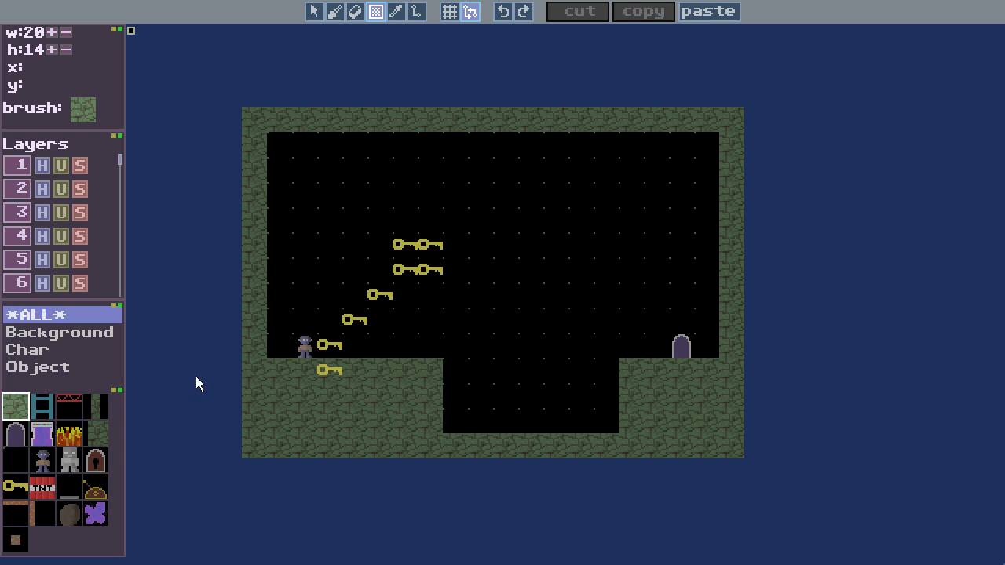
left_click(16, 514)
left_click(455, 371)
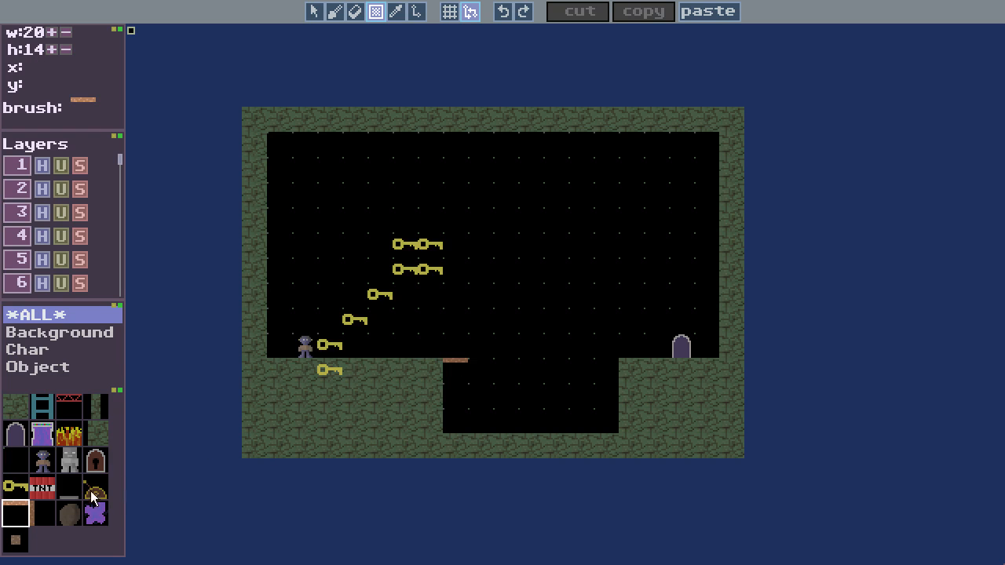
Add a four-tile ladder at x 4 from y 9 up to y 6, and a red girder across x 2 to 3 at y 6.
left_click(41, 406)
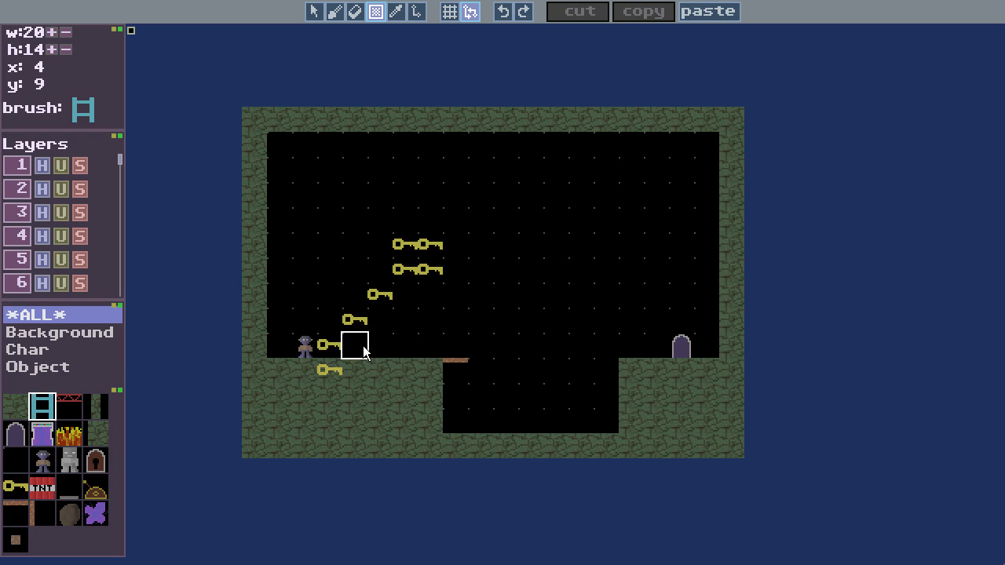
left_click_drag(362, 345, 361, 277)
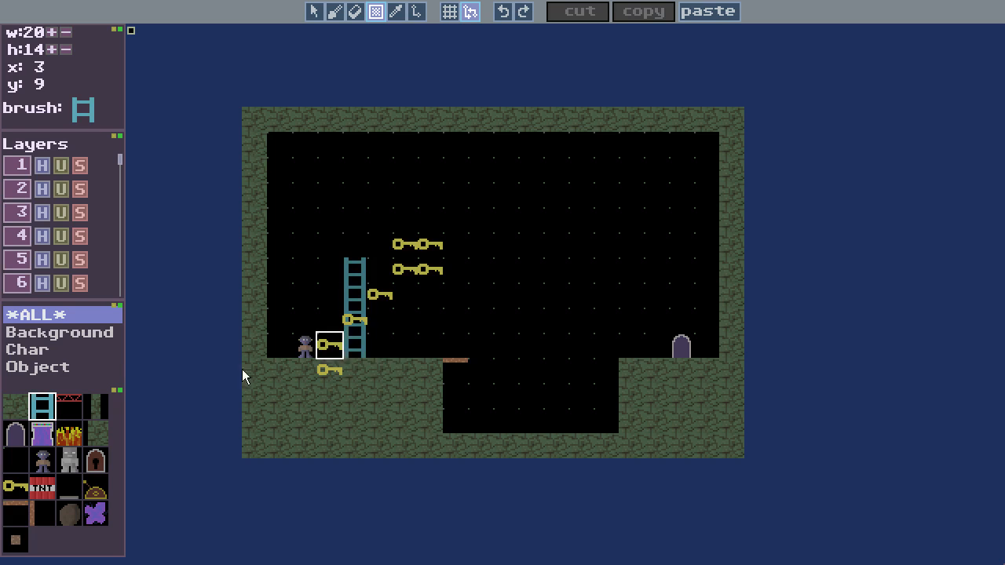
left_click(68, 406)
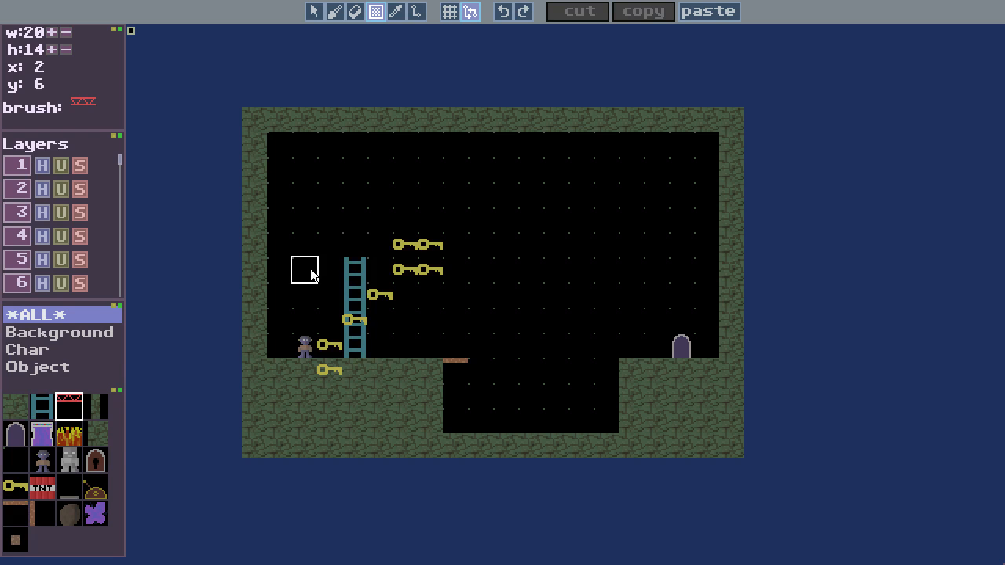
left_click(332, 269)
Erase the diagonal trail of four keys and the keys at x 7, y 6 and x 6, y 5.
left_click(15, 486)
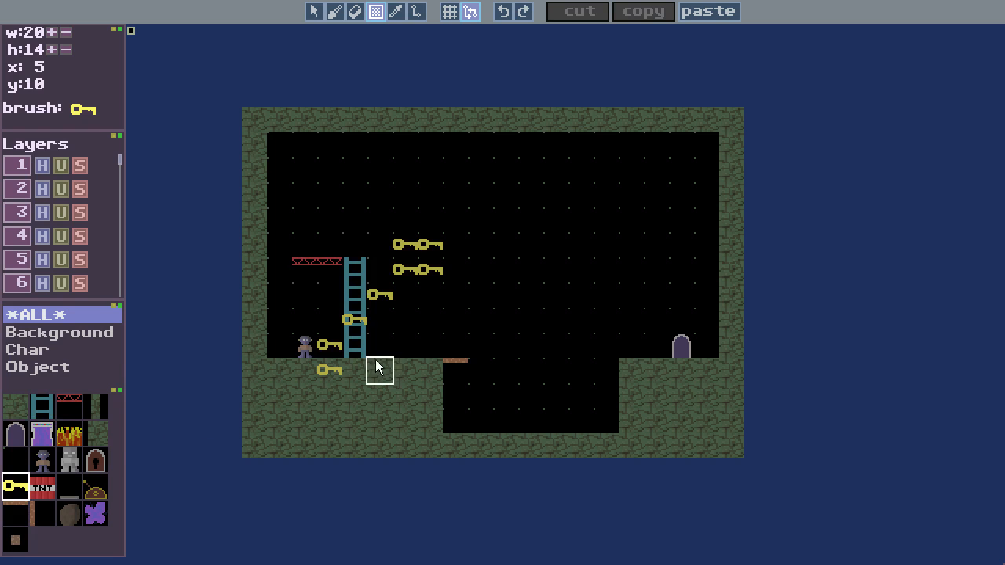
mouse_move(333, 370)
right_mouse_down()
mouse_move(337, 337)
mouse_move(356, 325)
mouse_move(329, 370)
mouse_move(375, 306)
right_mouse_up()
left_click(338, 19)
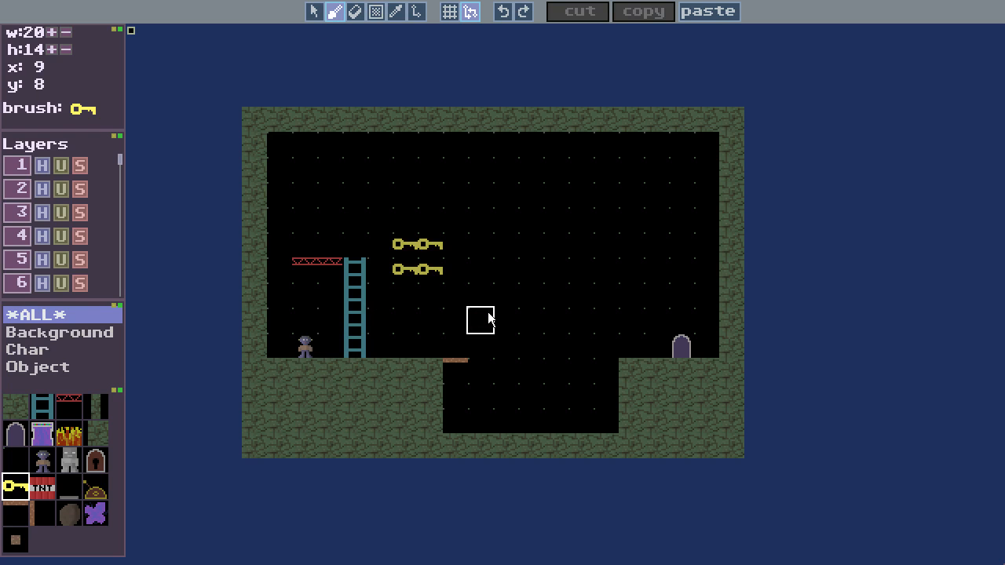
right_click(432, 272)
right_click(406, 246)
Paint keys at x 9, y 4; x 8, y 5 and 4; x 11, y 3 and 4; and x 9, y 3, erasing the last one.
left_click(472, 230)
left_click(453, 244)
left_click(454, 219)
left_click(529, 194)
left_click(529, 219)
left_click(474, 194)
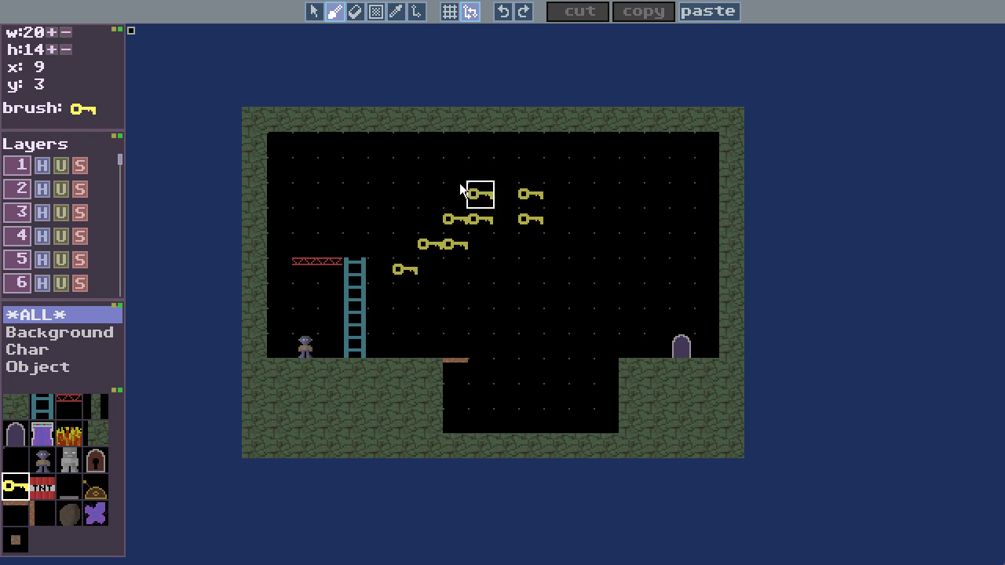
right_click(463, 192)
left_click(532, 321)
Place the lever switch on the red girder at x 2, y 5, and paint fire along the pit's bottom row from x 8 to 14.
left_click(93, 491)
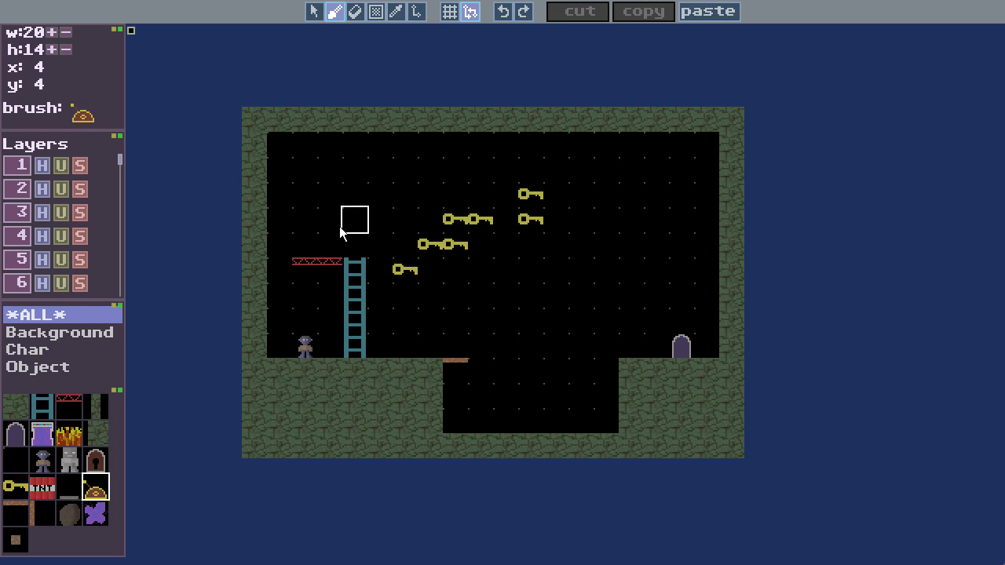
left_click(307, 245)
left_click(69, 435)
left_click_drag(465, 444, 586, 444)
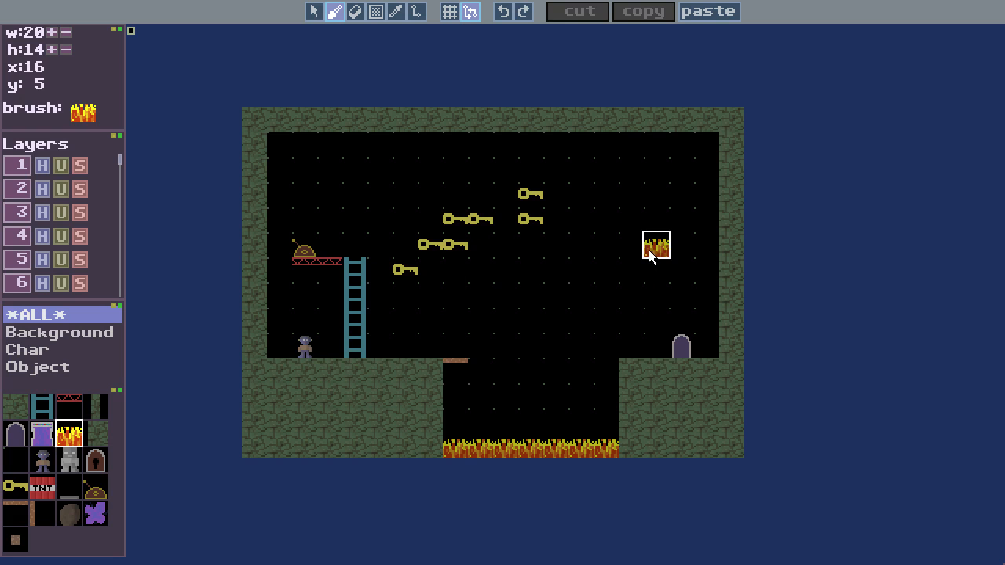
Playtest the level briefly and erase every key except the one at x 6, y 6.
key("F5")
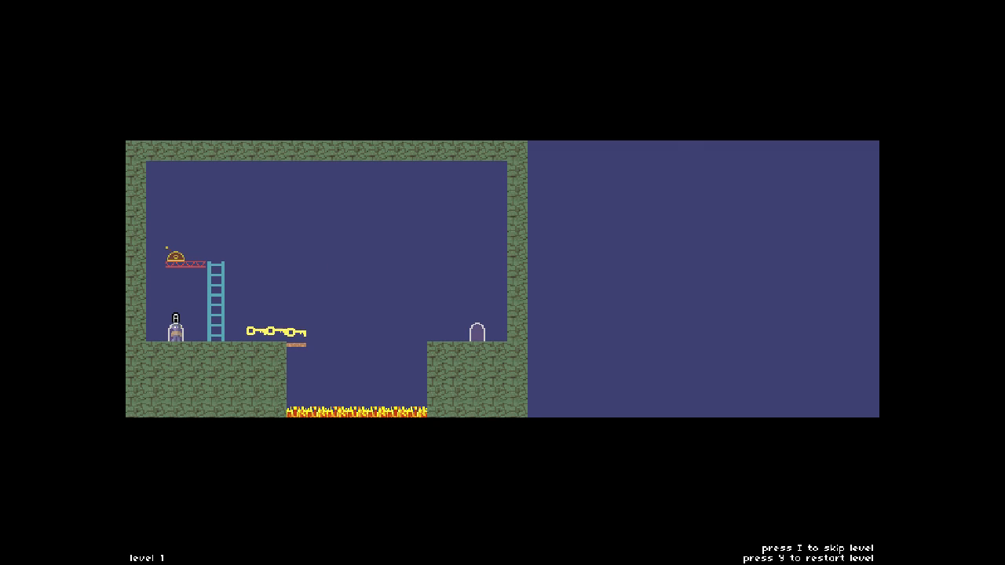
key("Escape")
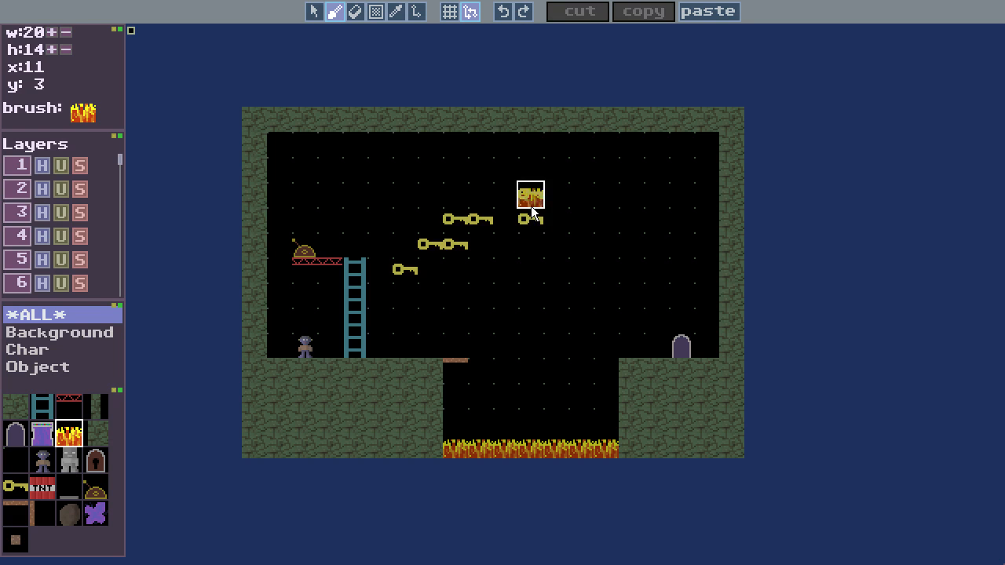
right_click_drag(531, 206, 457, 220)
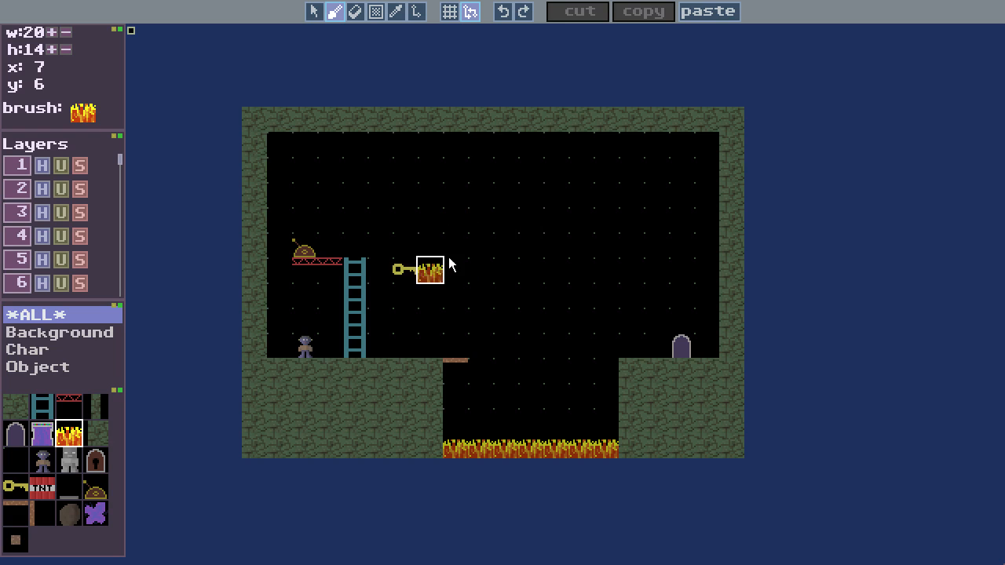
Show the brown platform's properties in a wider separate panel and set a slightly lower y_adjust, width 3, lspeed 2 and rspeed 1.
left_click(310, 13)
left_click(459, 372)
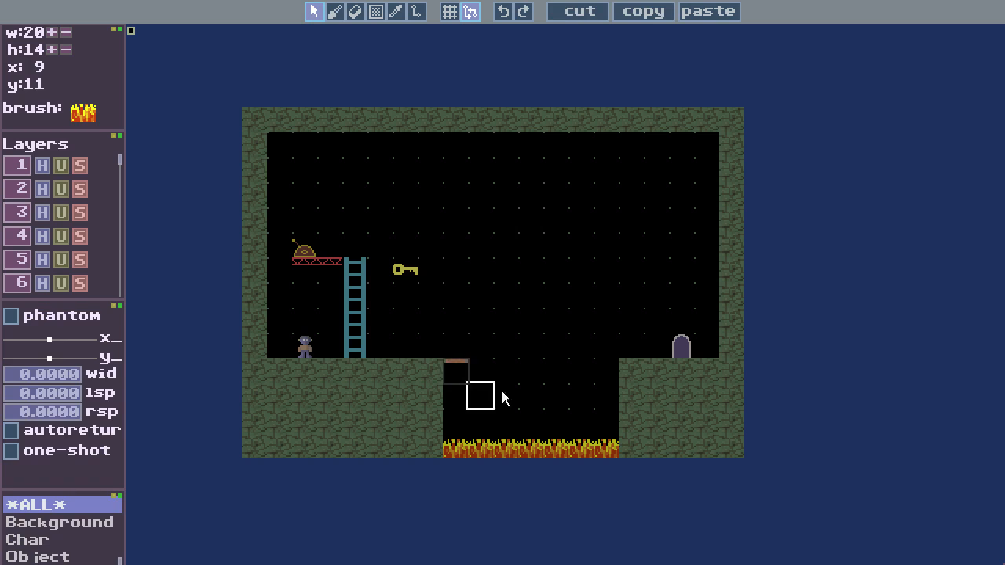
left_click(116, 306)
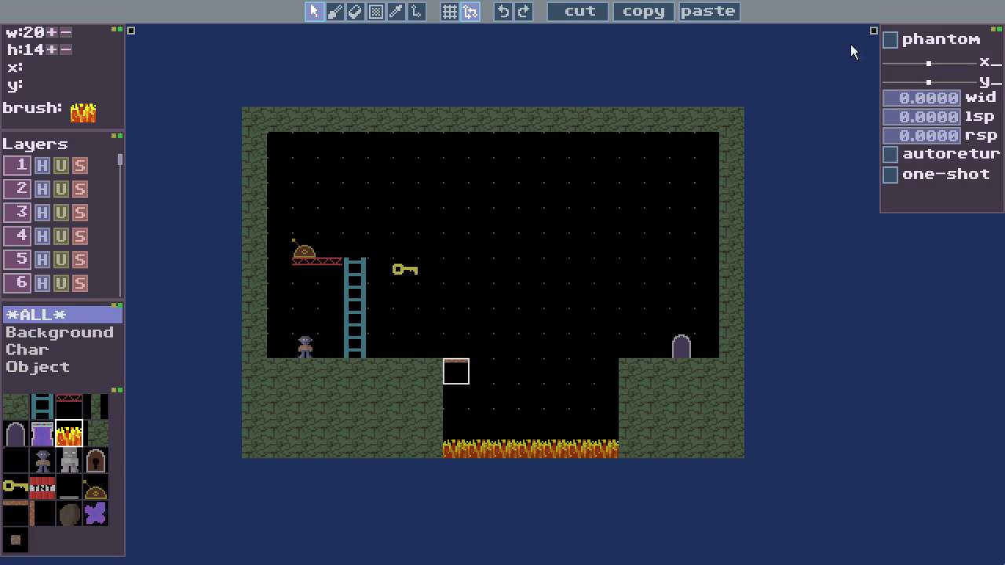
left_click_drag(873, 30, 783, 39)
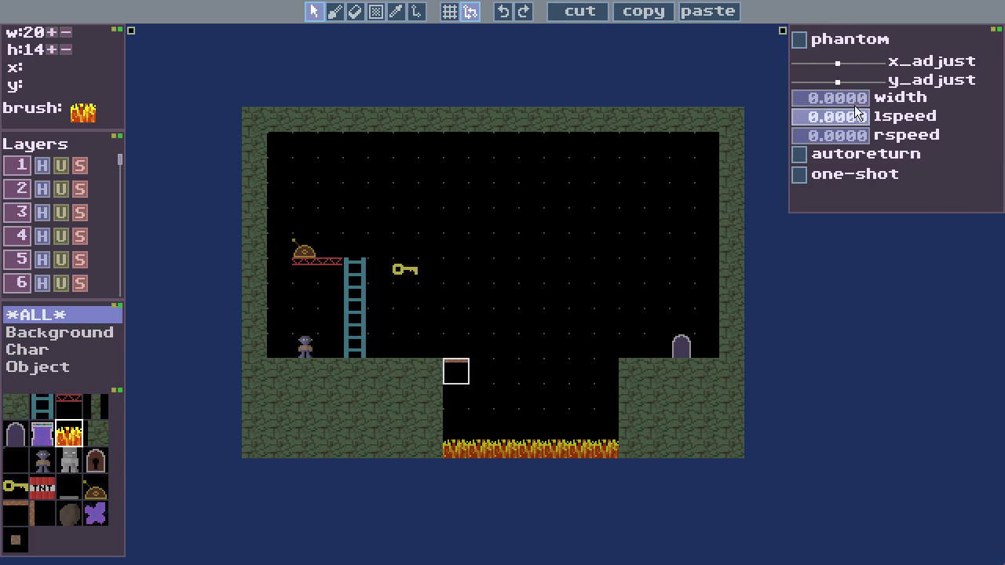
left_click_drag(837, 81, 844, 118)
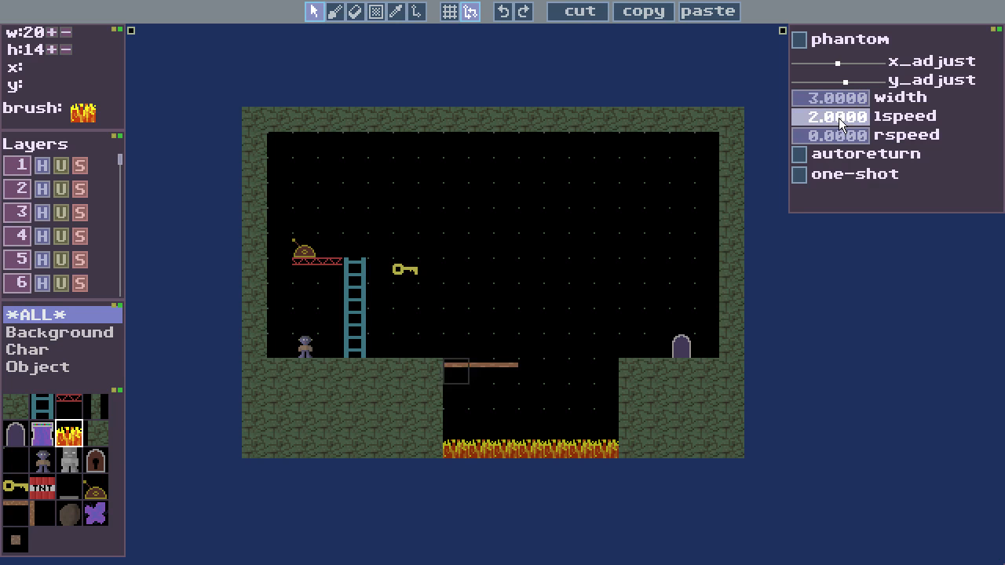
left_click_drag(828, 133, 832, 135)
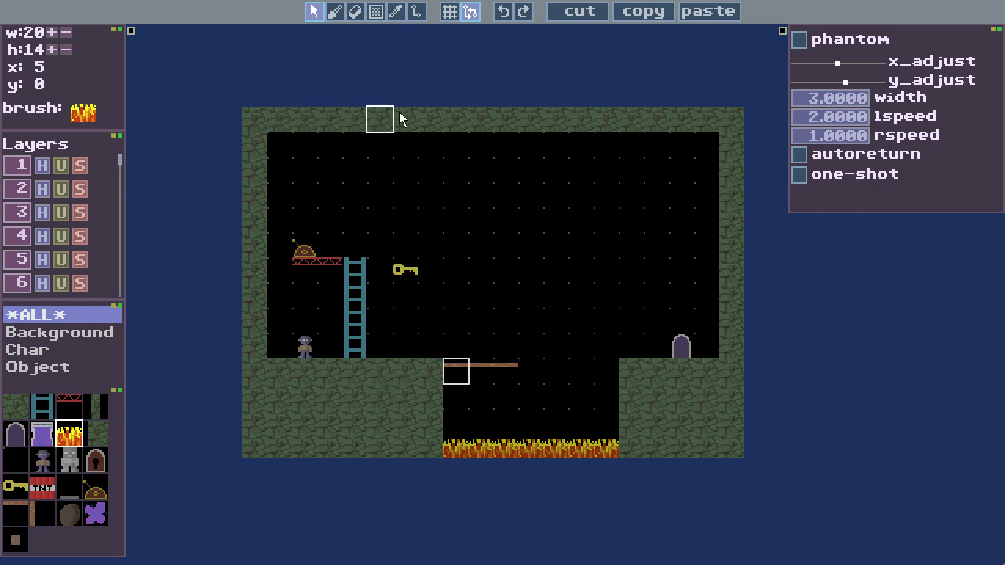
Playtest the level by climbing the ladder to the lever switch and heading back, and return to the editor.
key("F5")
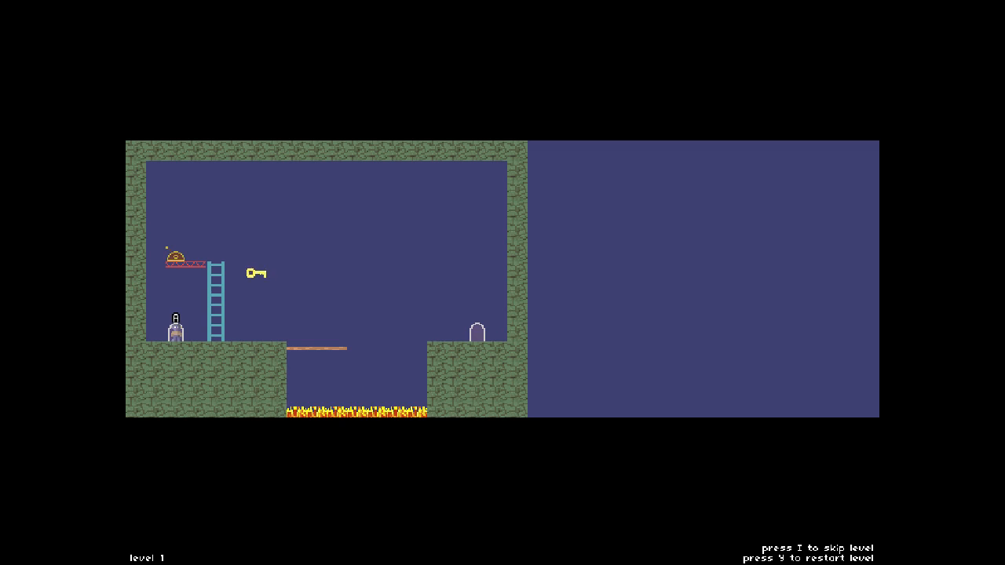
key("Right")
key("Up")
key("Left")
key("Left")
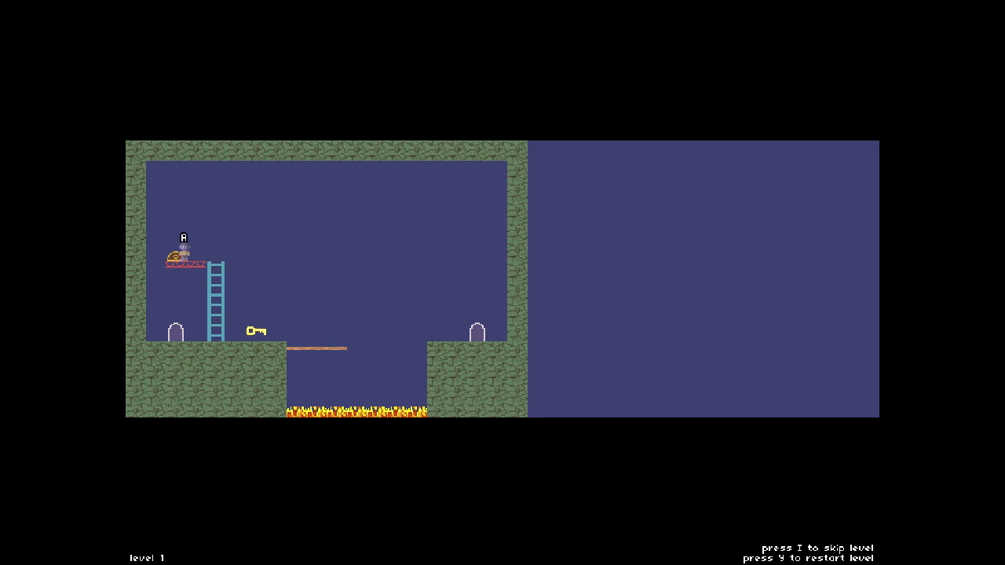
key("Right")
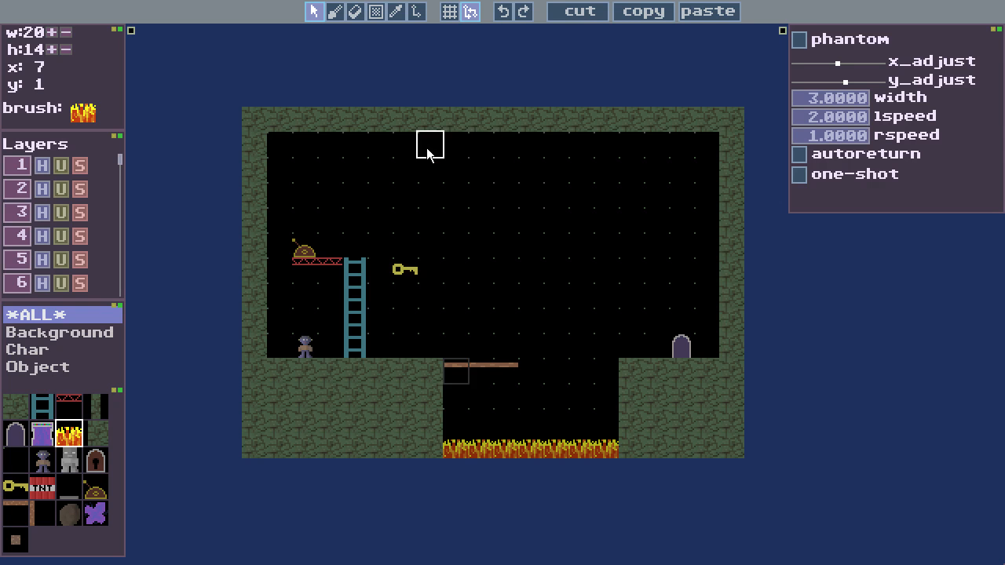
key("F5")
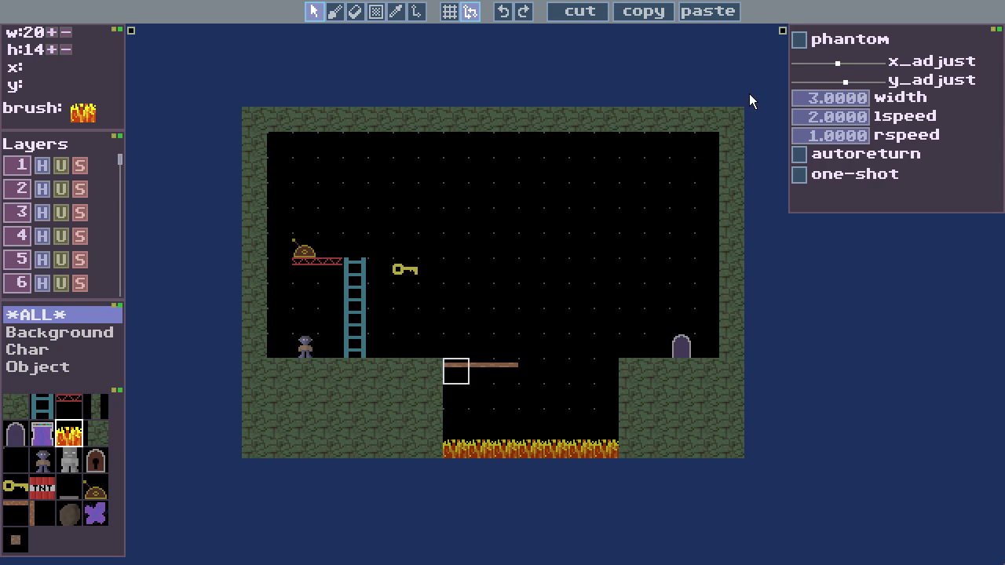
Place the small brown block marker over the pit at x 12, y 10.
left_click(416, 11)
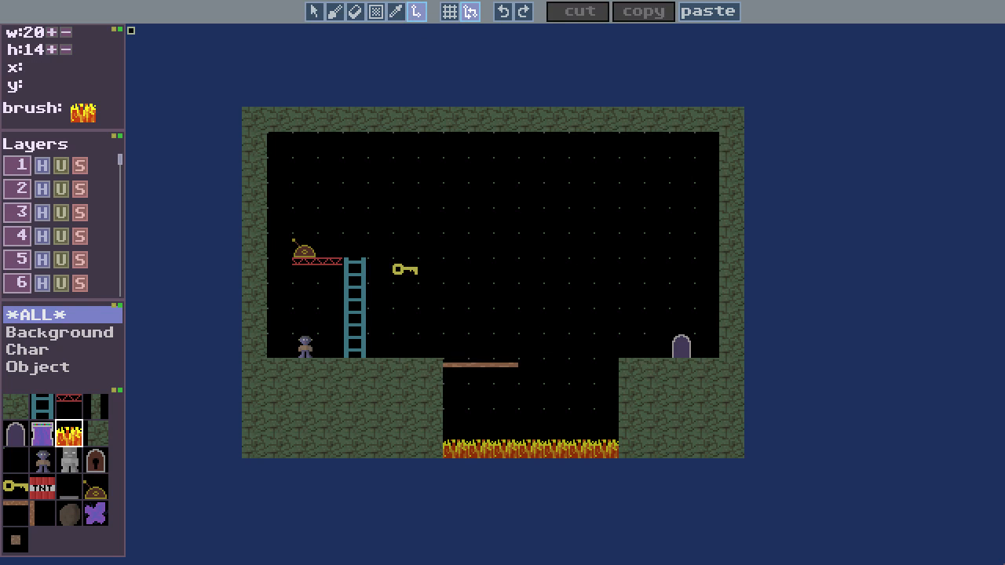
left_click(16, 540)
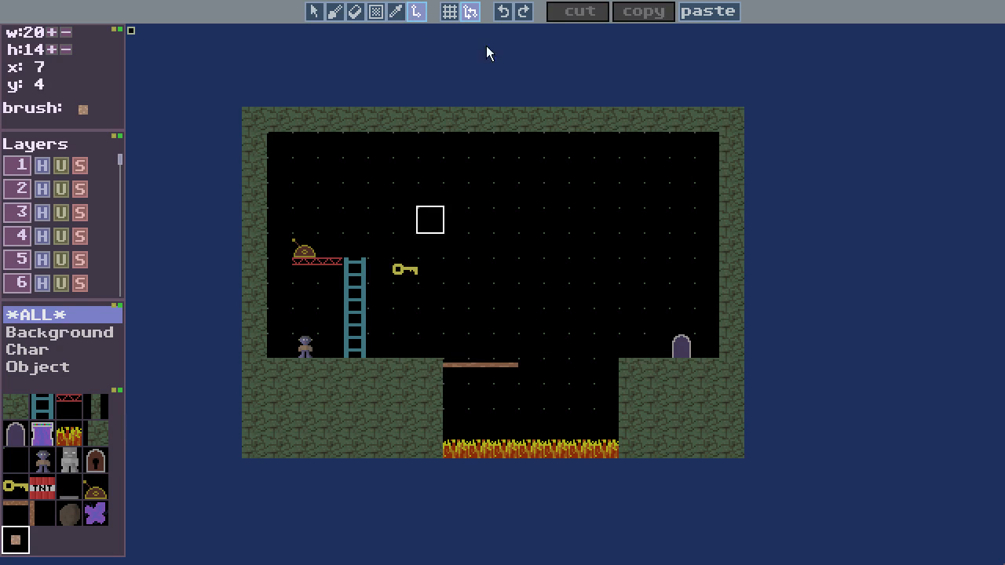
left_click(334, 14)
left_click(553, 373)
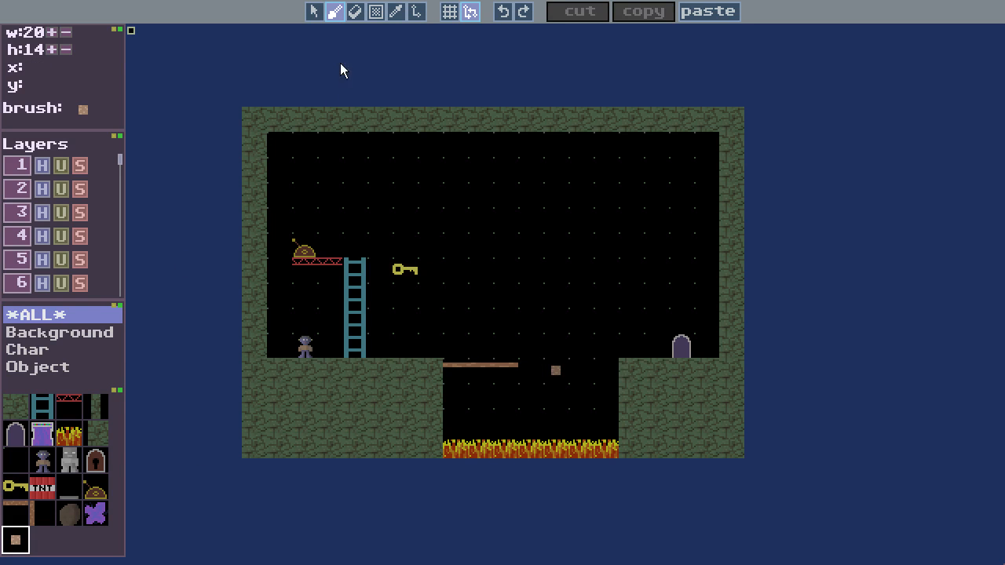
Link the brown platform with the small block marker, and the lever switch with the platform.
left_click(419, 13)
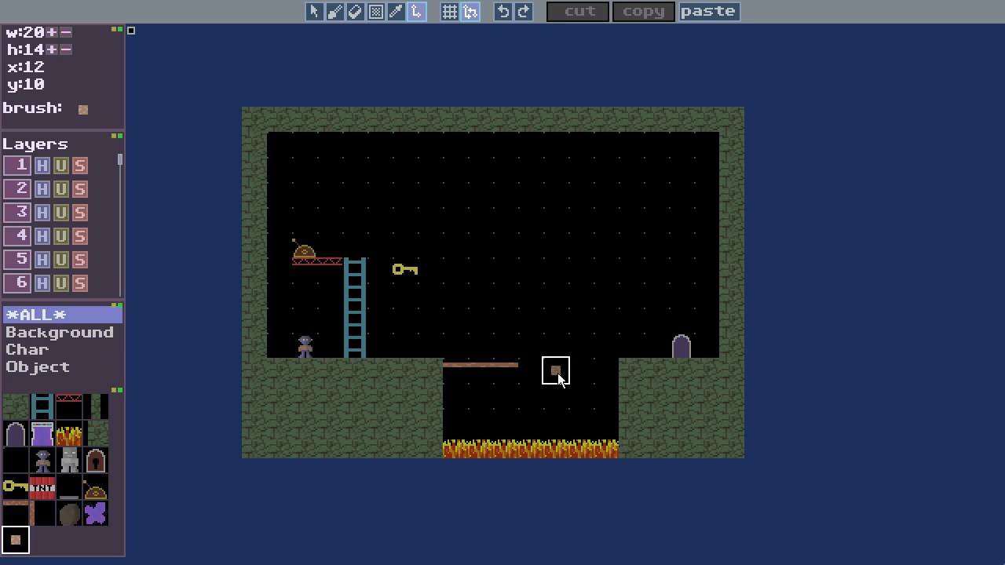
left_click(454, 366)
left_click(458, 372)
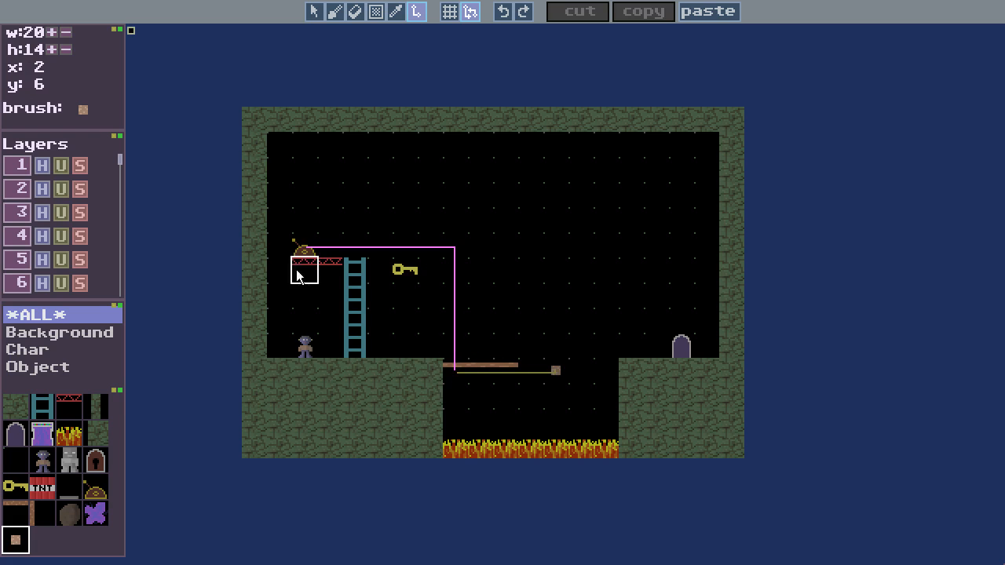
Playtest the linked level by climbing to the lever switch, operating it and pushing the key toward the pit; restart and return to the editor.
key("F5")
key("Right")
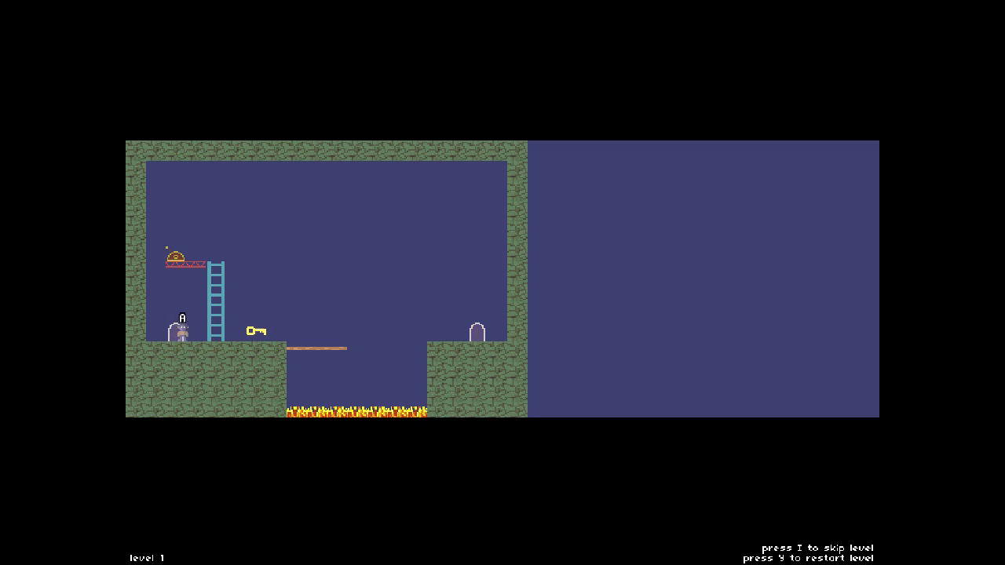
key("Right")
key("Up")
key("Left")
key("Right")
key("Right")
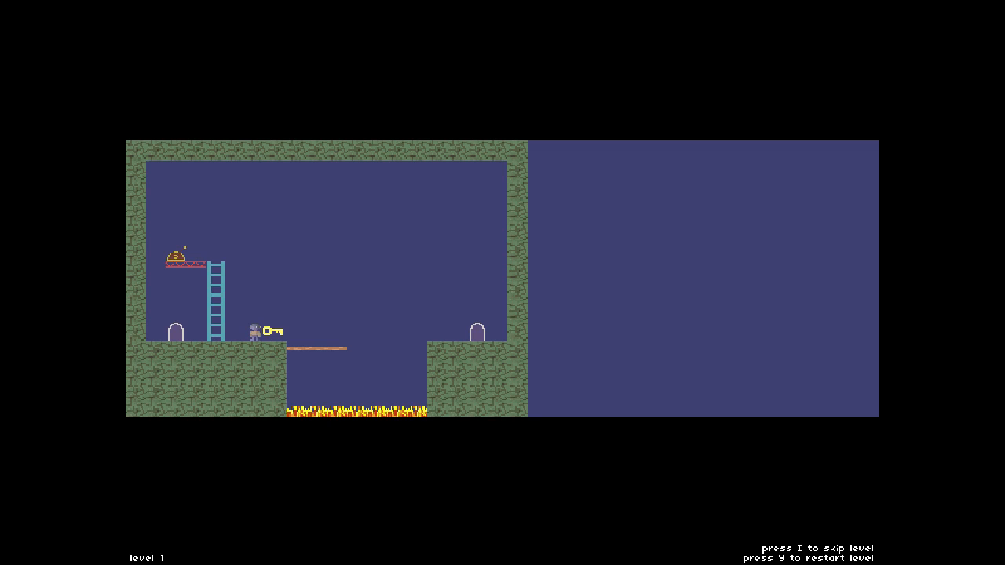
key("y")
key("Escape")
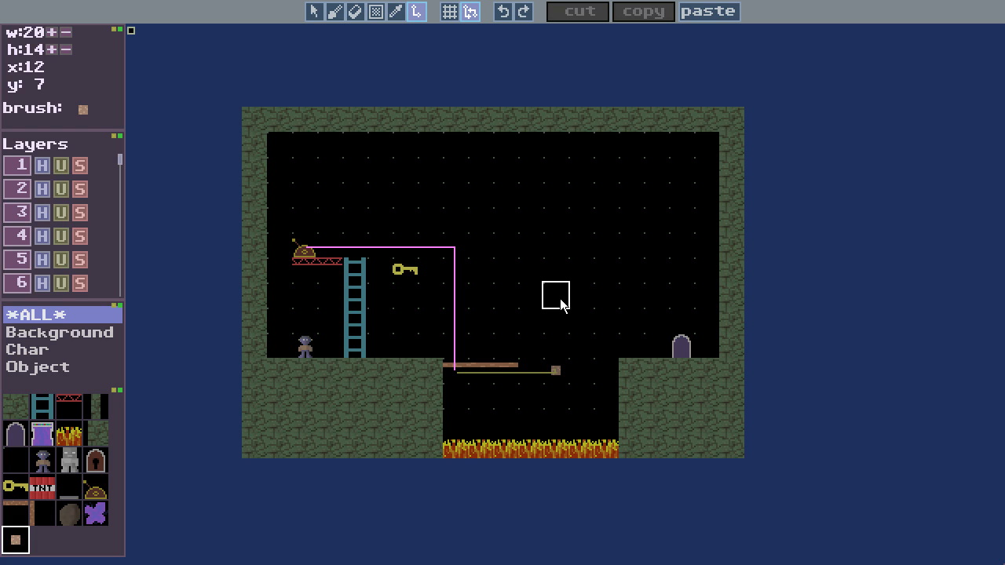